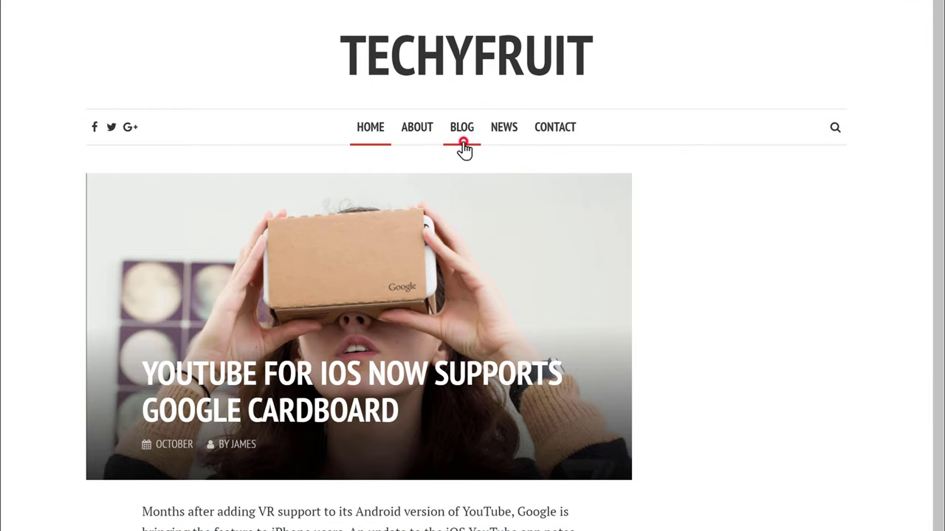
- View the live site's Blog page and open that page for editing in the WordPress dashboard
{"action": "left_click", "coordinate": [463, 144]}
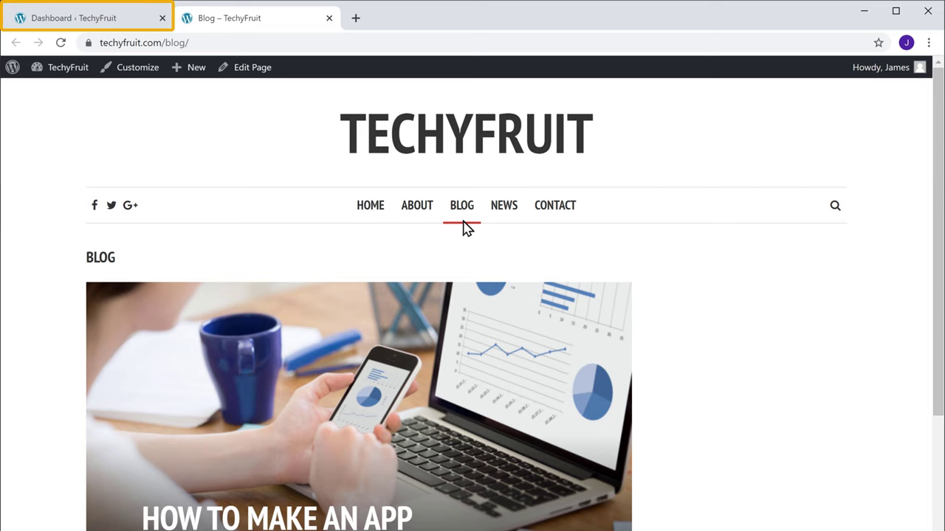
{"action": "left_click", "coordinate": [94, 27]}
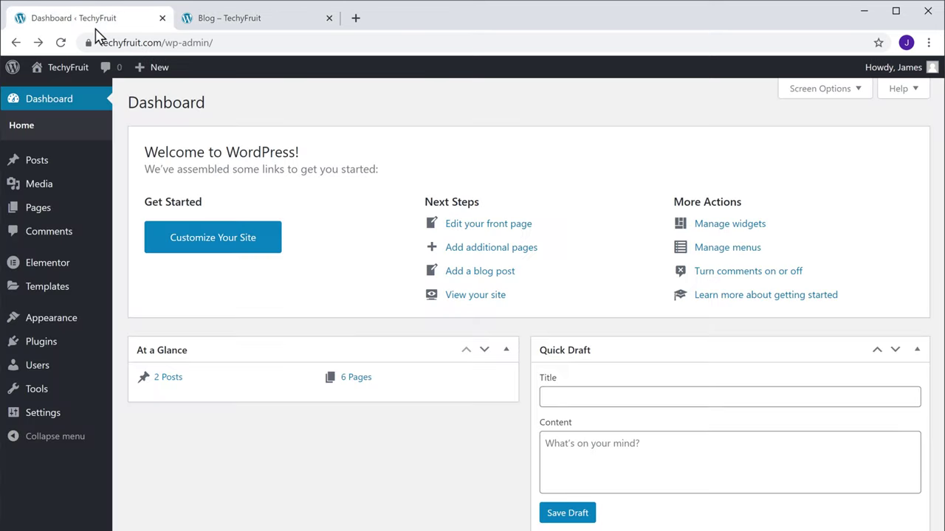
{"action": "mouse_move", "coordinate": [37, 215]}
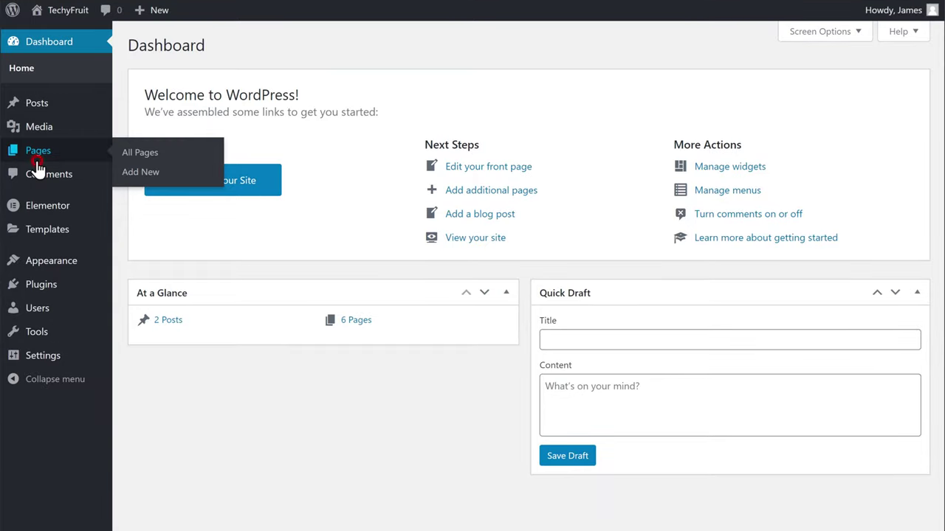
{"action": "left_click", "coordinate": [36, 161]}
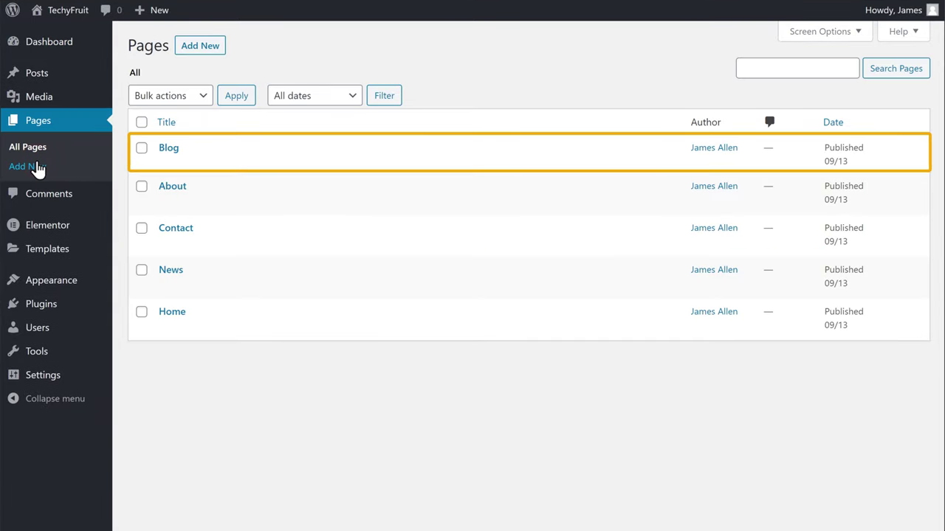
{"action": "left_click", "coordinate": [169, 150]}
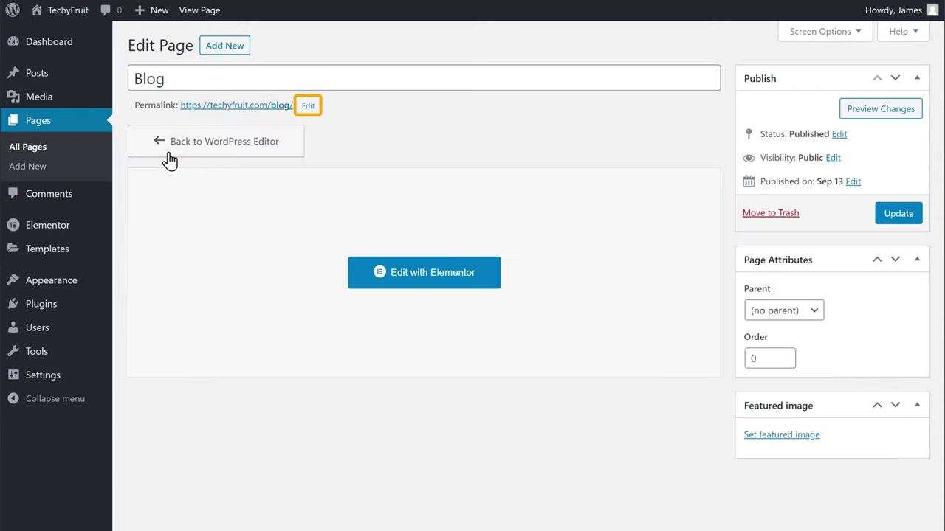
- Set the Blog page's permalink slug to tech-blog
{"action": "left_click", "coordinate": [308, 111]}
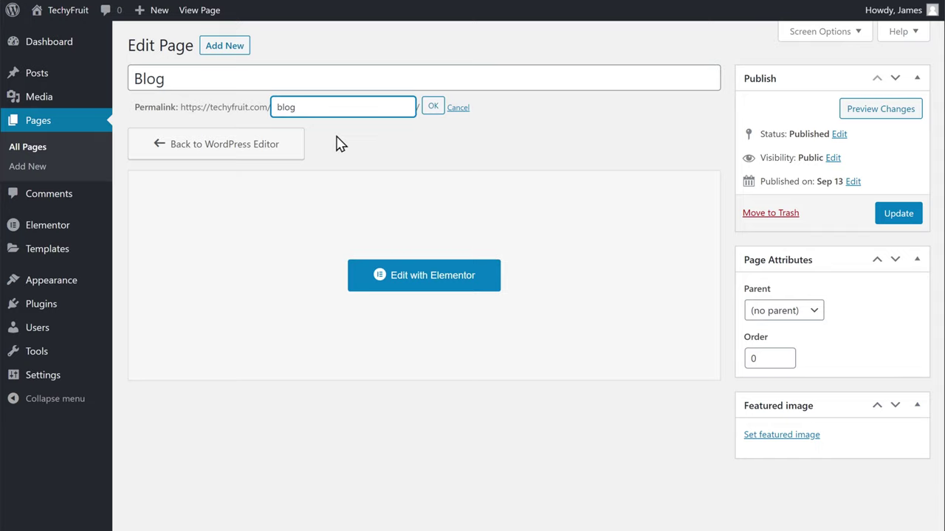
{"action": "type", "text": "tech-blog"}
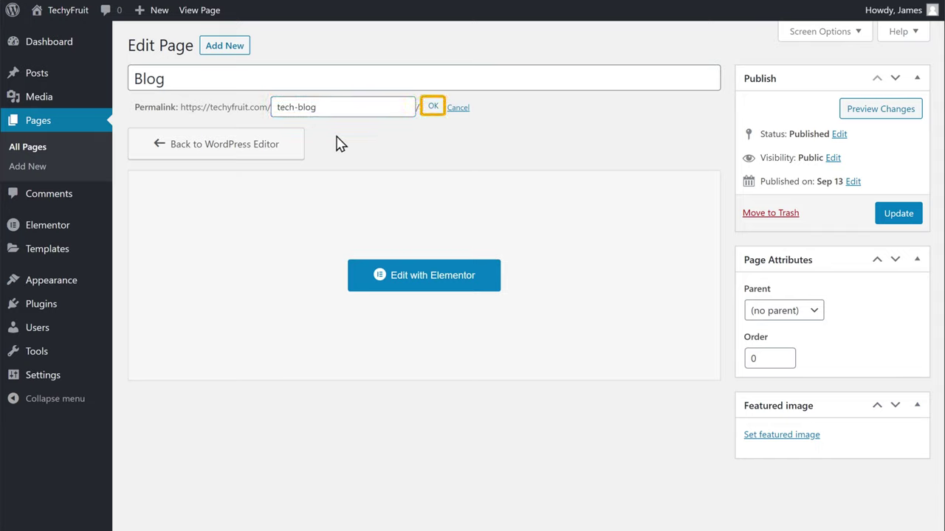
{"action": "left_click", "coordinate": [433, 109]}
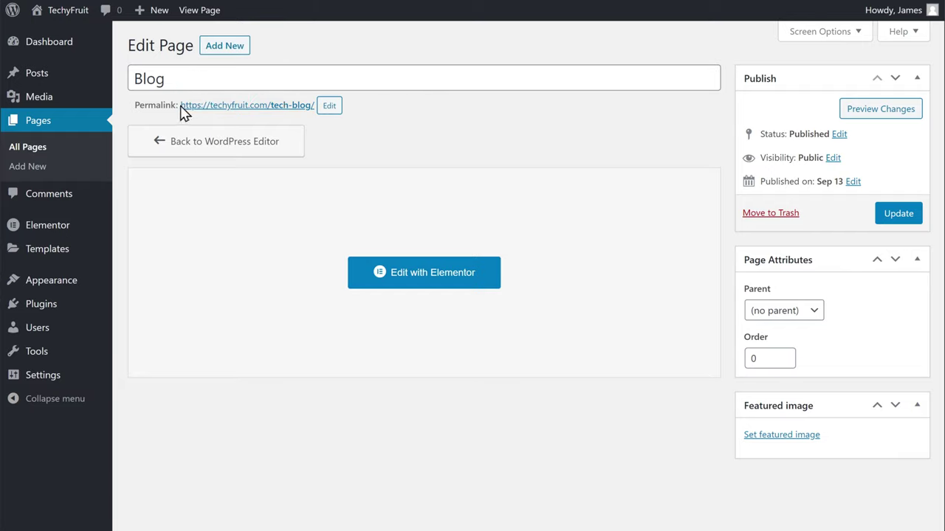
{"action": "left_click_drag", "start_coordinate": [182, 105], "coordinate": [313, 115]}
{"action": "key", "text": "ctrl+c"}
{"action": "right_click", "coordinate": [314, 114]}
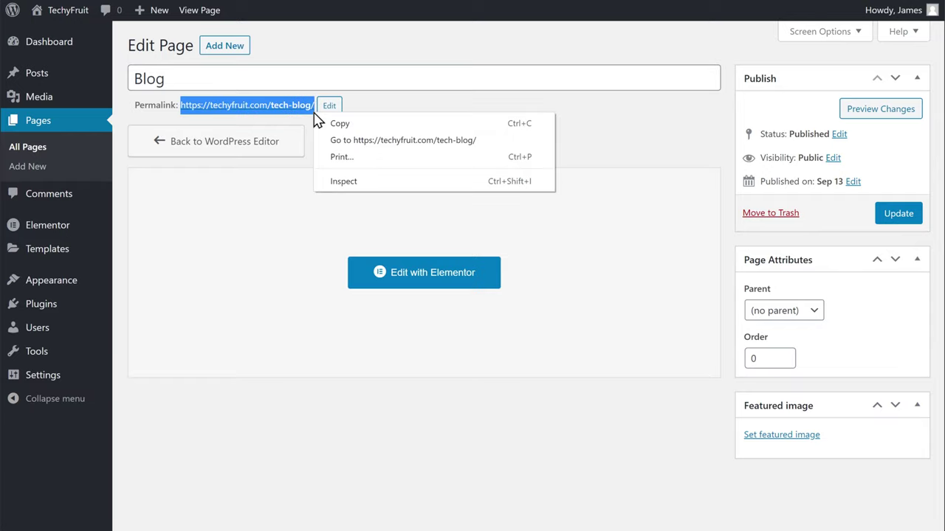
{"action": "left_click", "coordinate": [336, 127]}
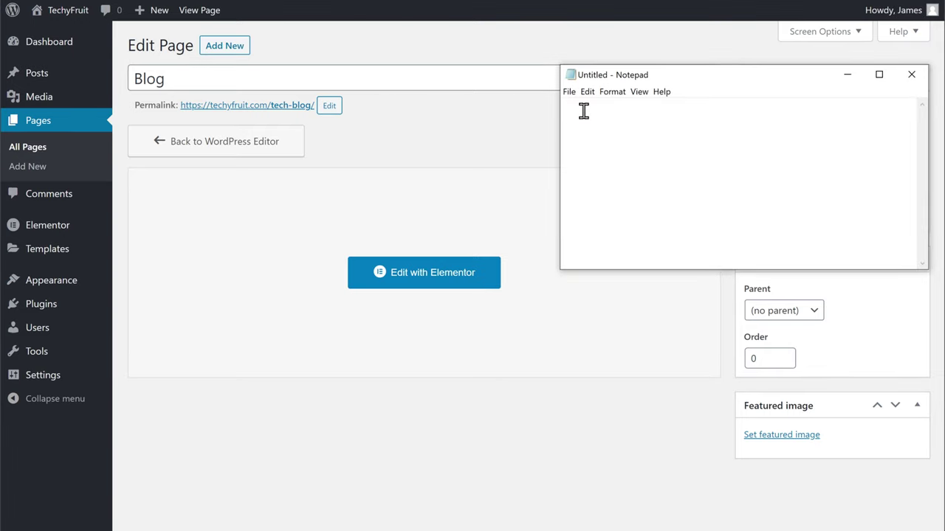
{"action": "right_click", "coordinate": [583, 110]}
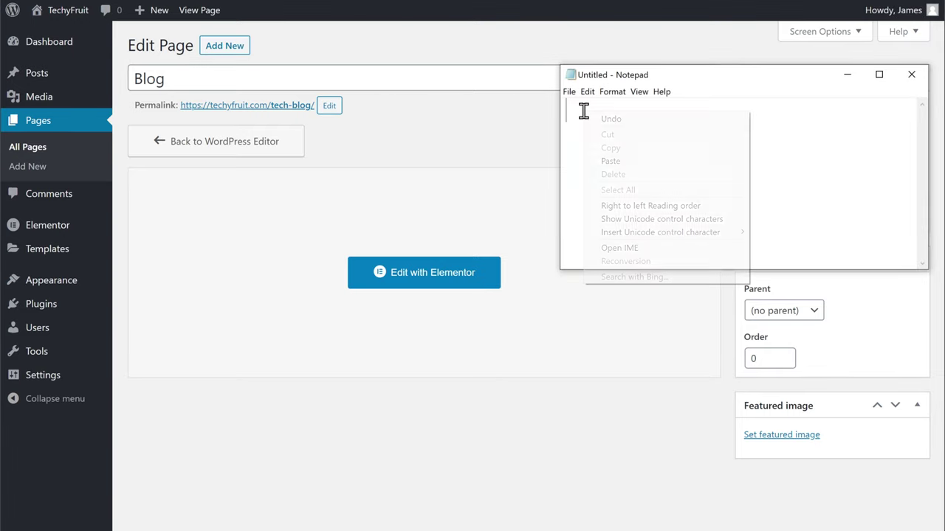
{"action": "left_click", "coordinate": [612, 163]}
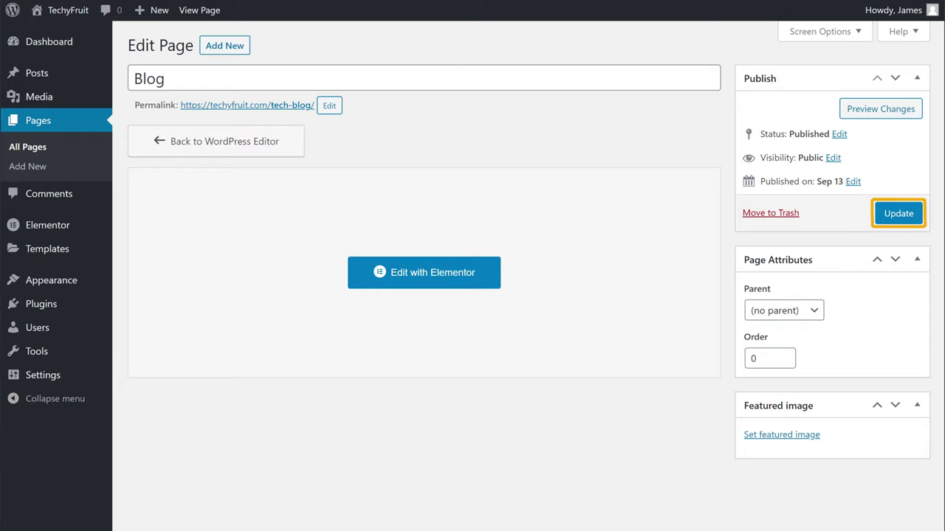
- Update the Blog page and reload its old address techyfruit.com/blog/ to check it
{"action": "left_click", "coordinate": [898, 217]}
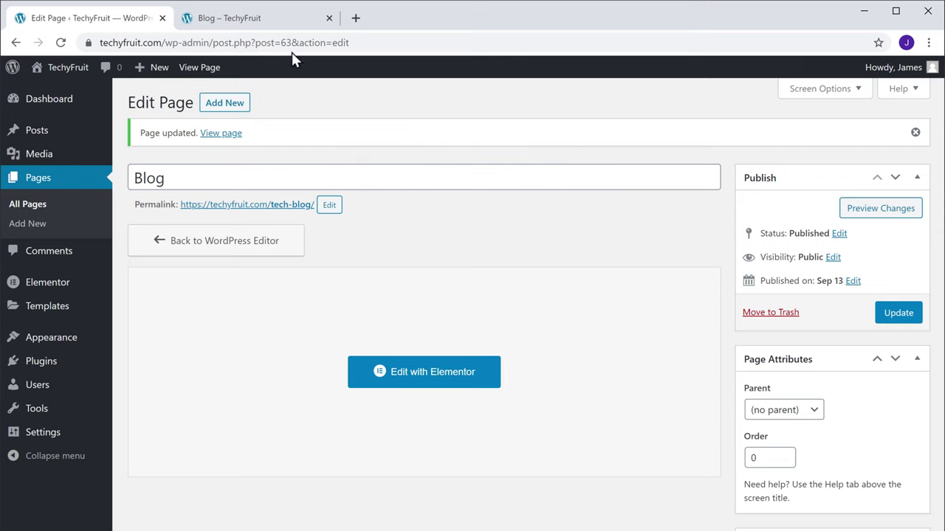
{"action": "left_click", "coordinate": [238, 30]}
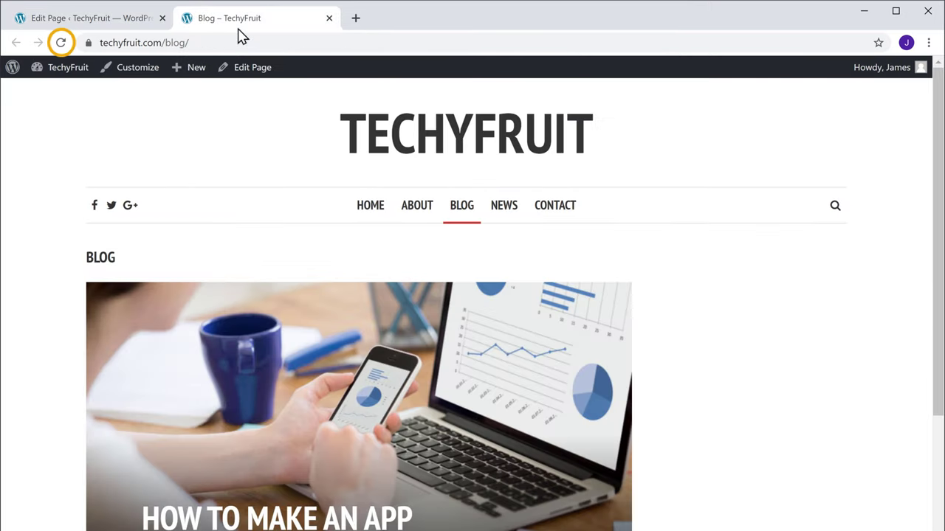
{"action": "left_click", "coordinate": [61, 43]}
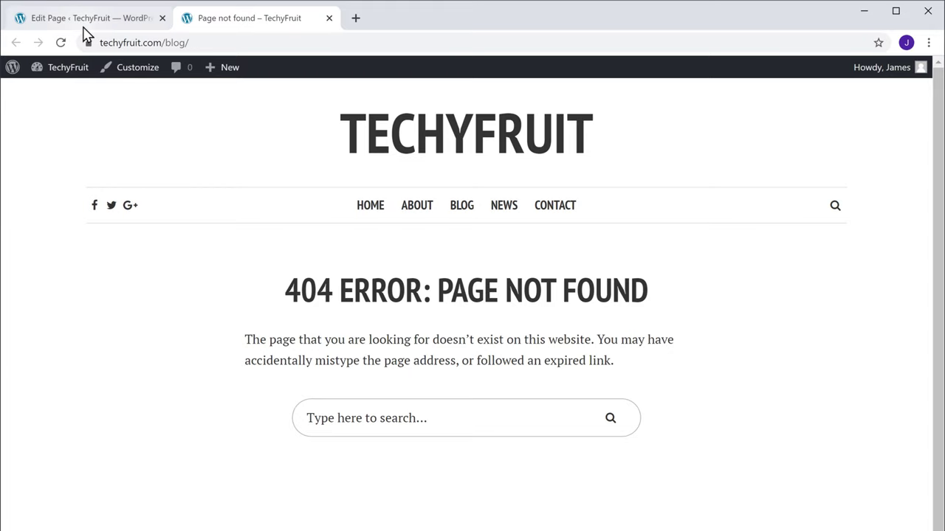
- Install and activate the Redirection plugin from the WordPress plugin directory
{"action": "left_click", "coordinate": [83, 28]}
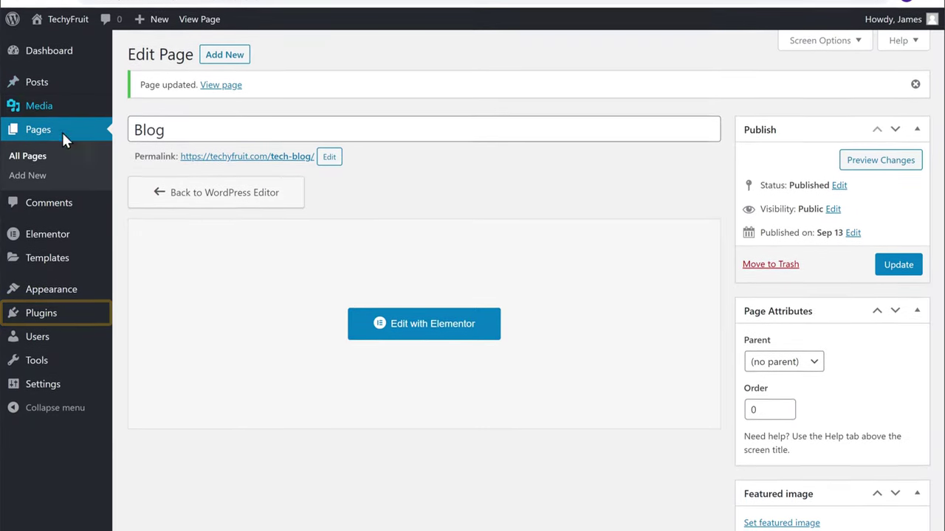
{"action": "mouse_move", "coordinate": [41, 320]}
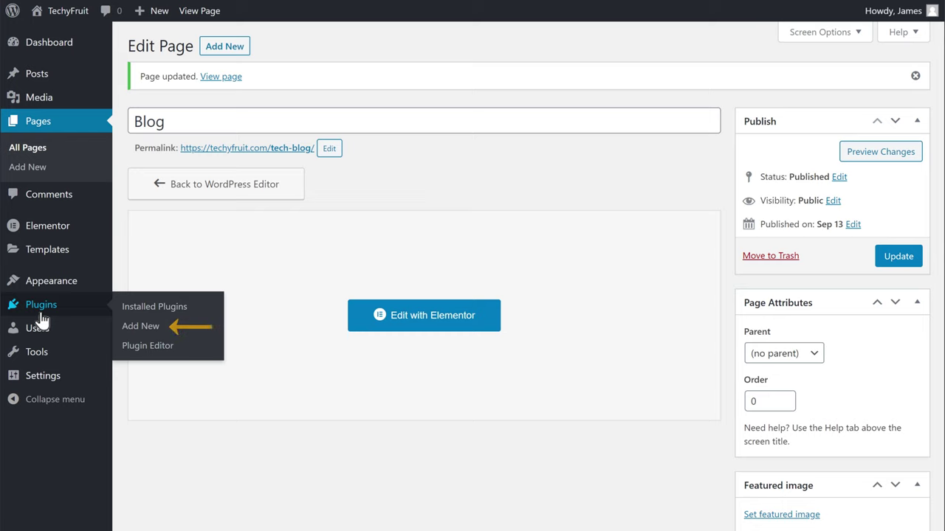
{"action": "left_click", "coordinate": [142, 327]}
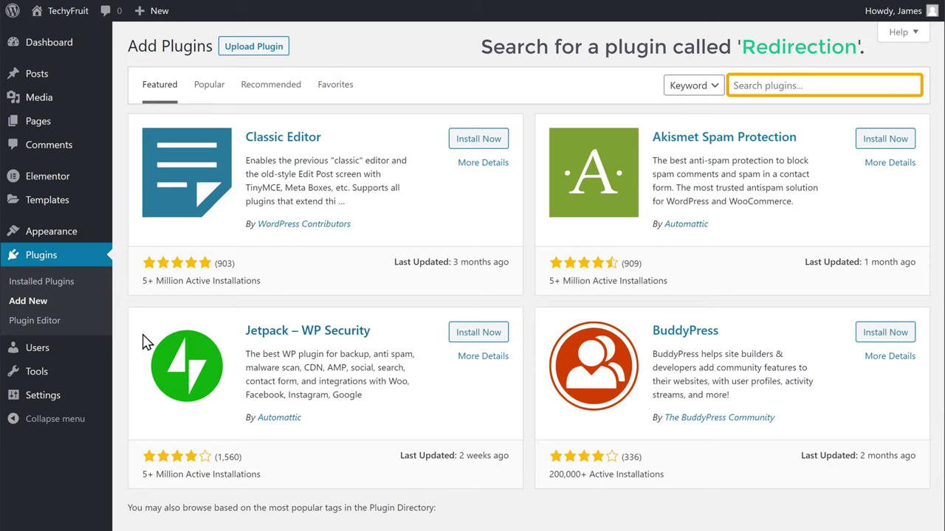
{"action": "left_click", "coordinate": [818, 86]}
{"action": "type", "text": "Redirecti"}
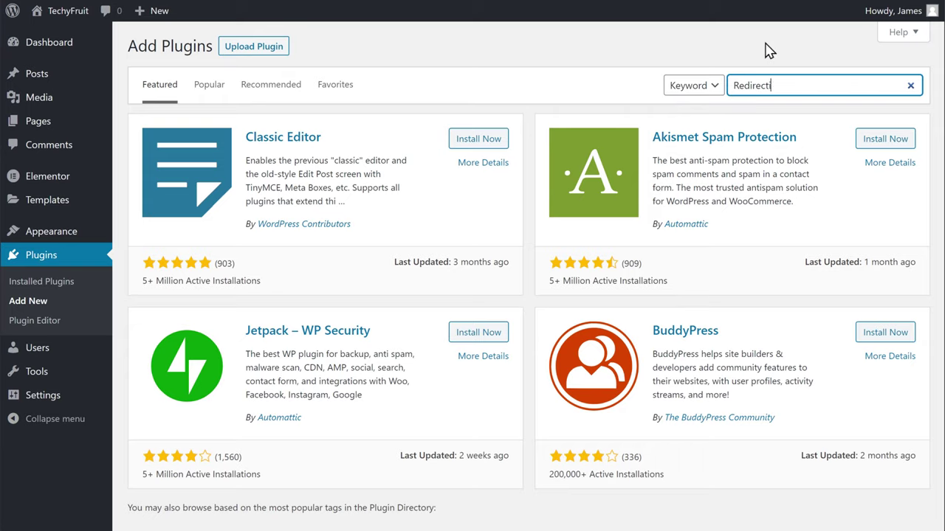
{"action": "type", "text": "on"}
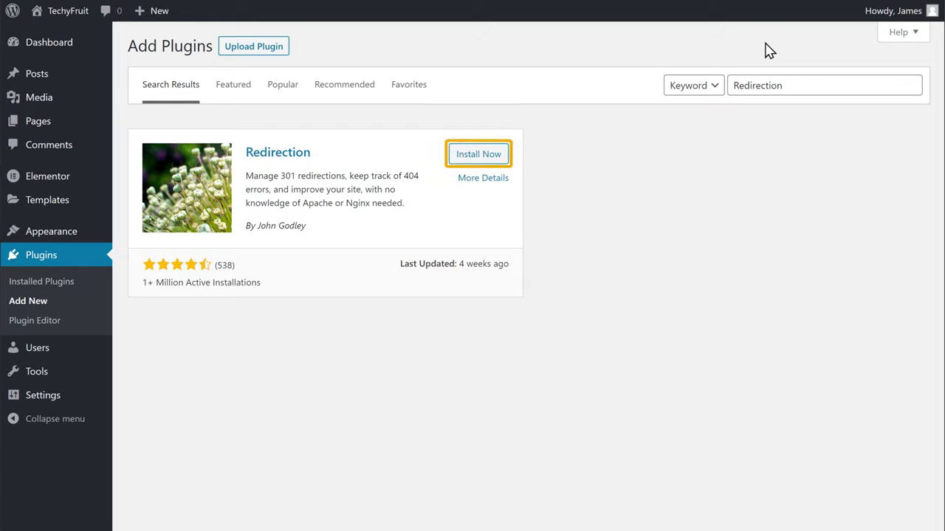
{"action": "left_click", "coordinate": [478, 158]}
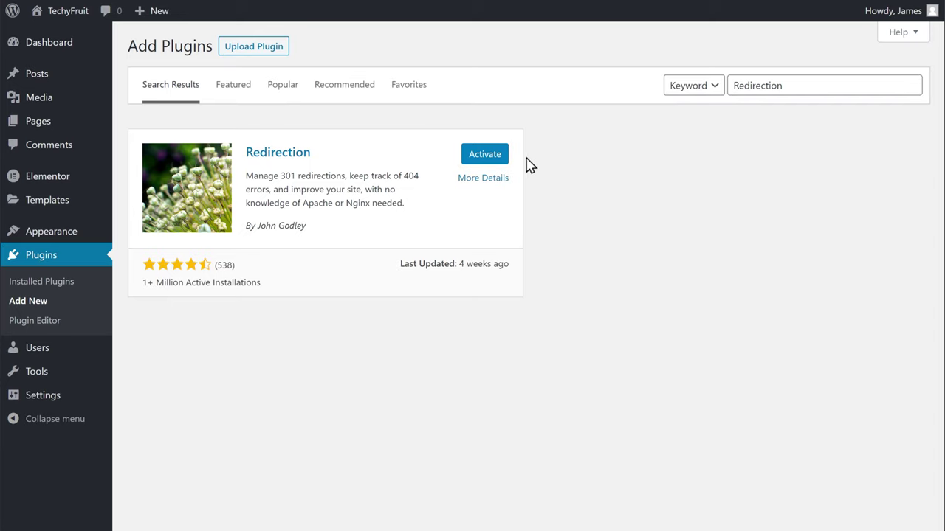
{"action": "left_click", "coordinate": [485, 163]}
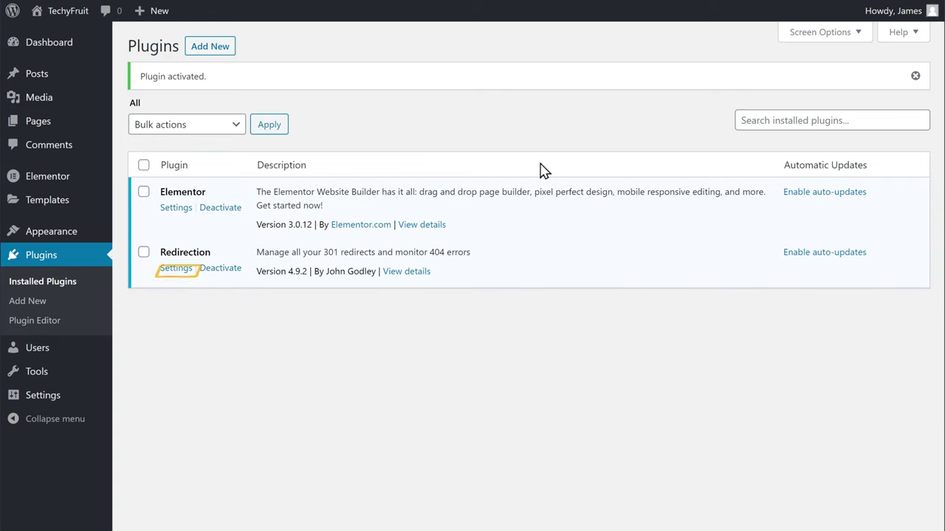
- Run the Redirection plugin's setup to completion, leaving all basic setup options unchecked
{"action": "left_click", "coordinate": [176, 269]}
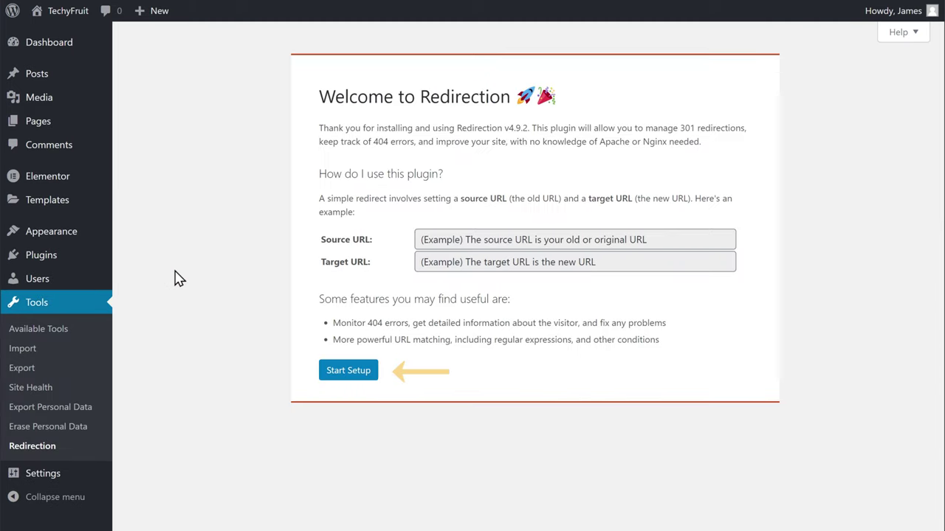
{"action": "left_click", "coordinate": [349, 375]}
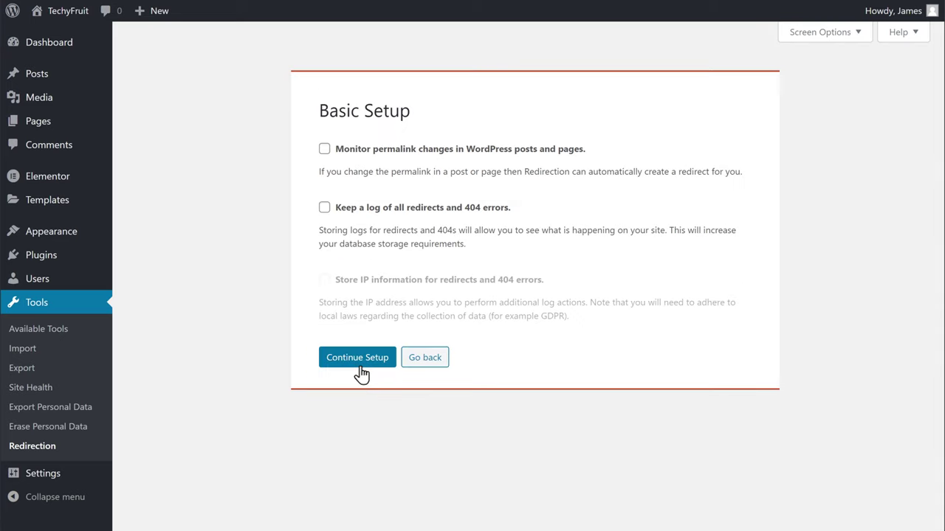
{"action": "left_click", "coordinate": [360, 363]}
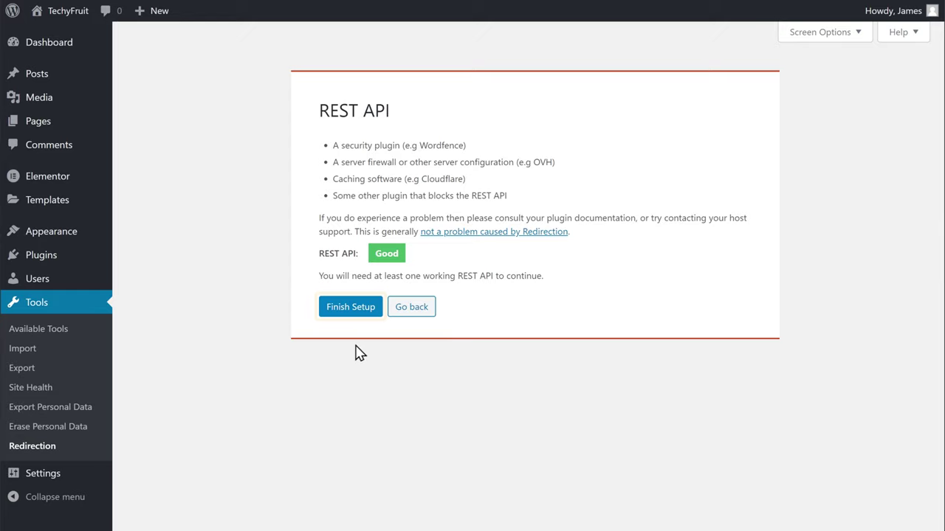
{"action": "left_click", "coordinate": [349, 313]}
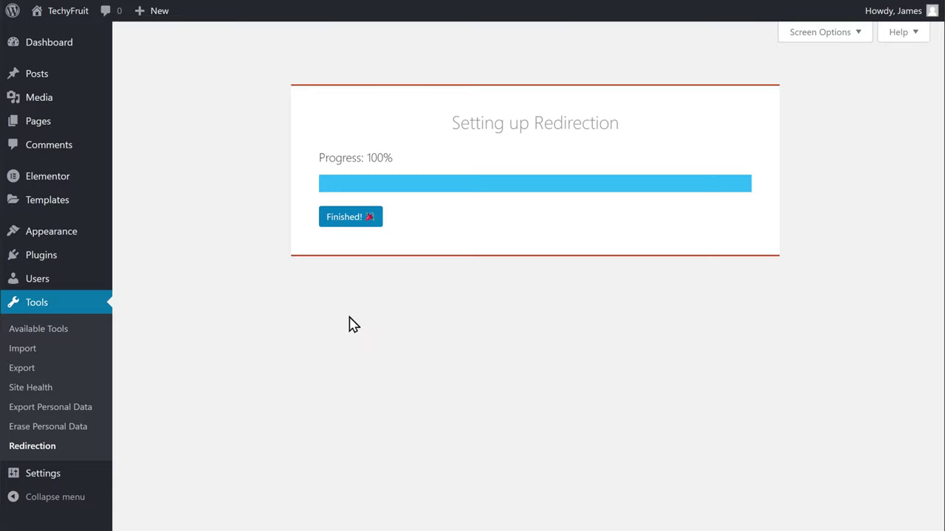
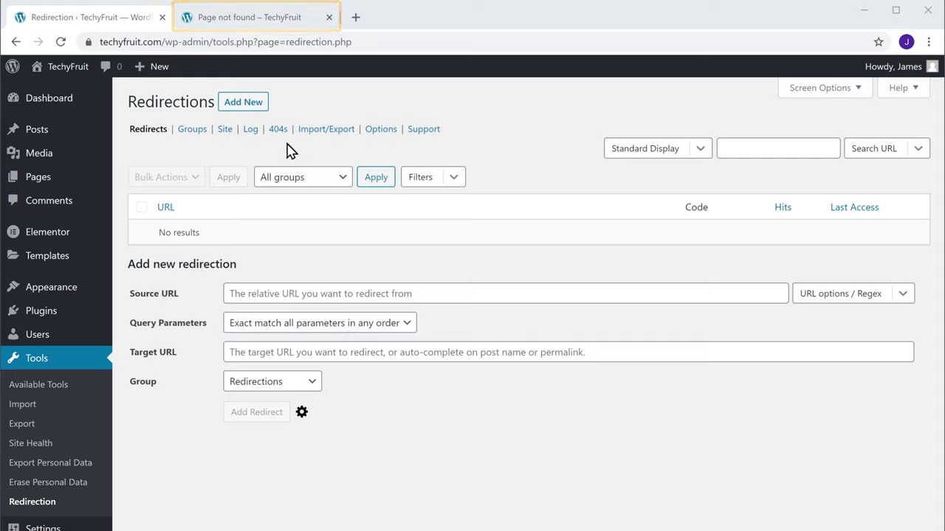
{"action": "left_click", "coordinate": [250, 30]}
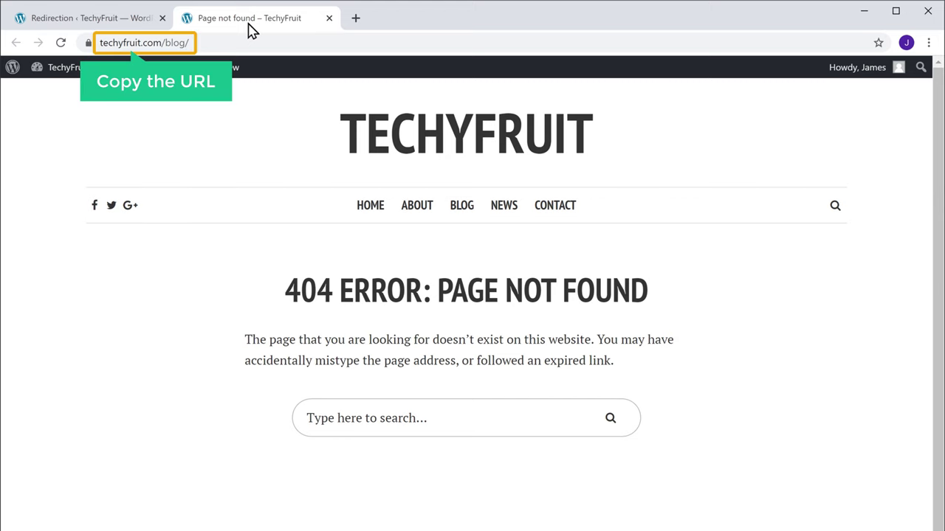
{"action": "right_click", "coordinate": [193, 43]}
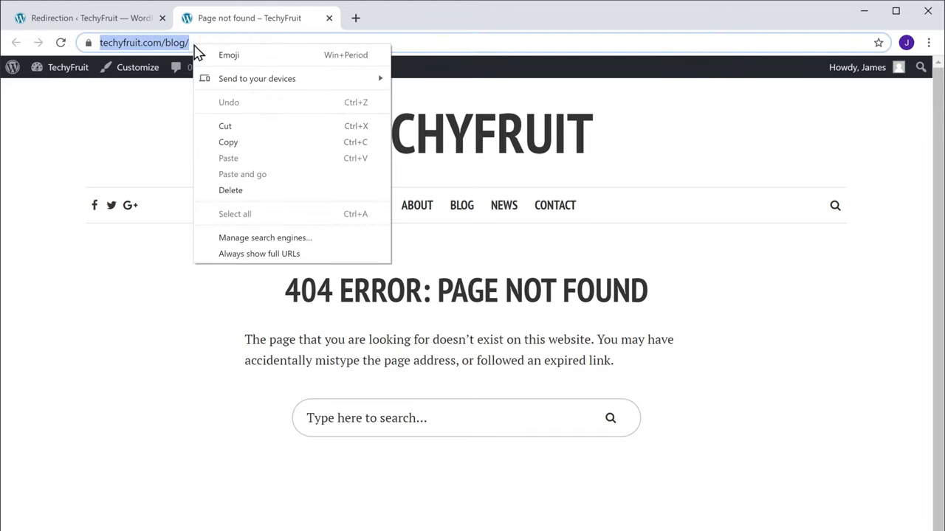
{"action": "left_click", "coordinate": [228, 147]}
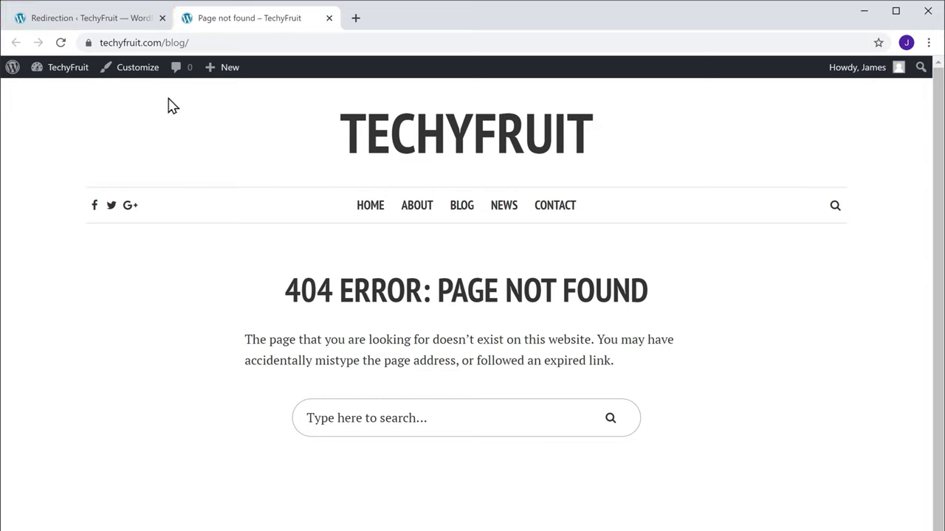
{"action": "left_click", "coordinate": [90, 27]}
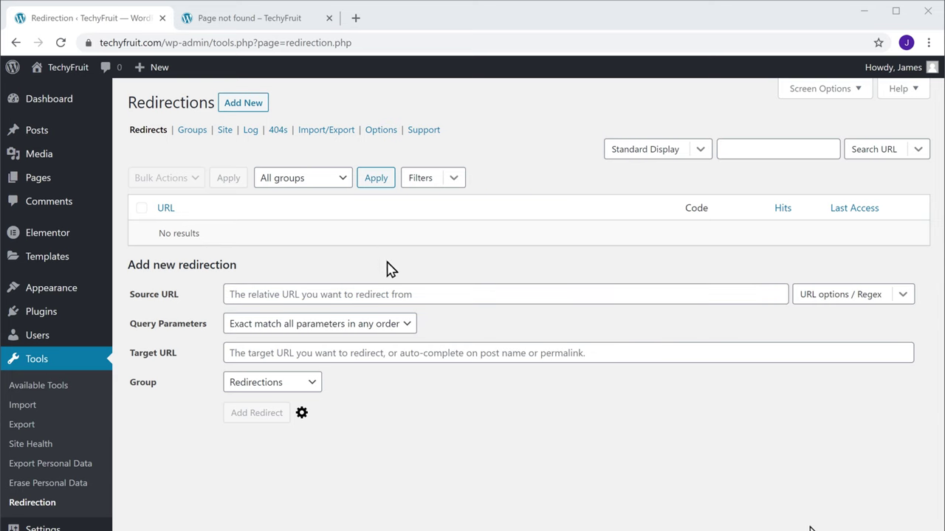
{"action": "right_click", "coordinate": [422, 296]}
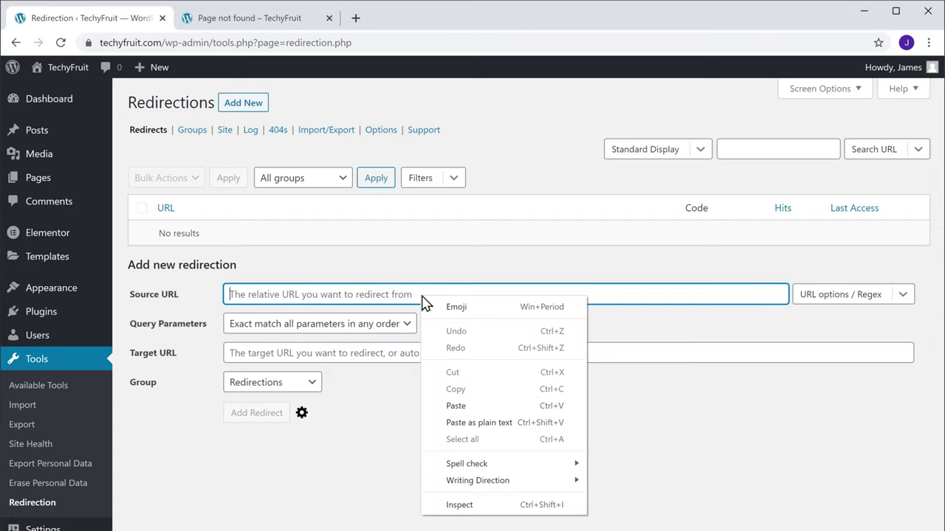
{"action": "left_click", "coordinate": [453, 410]}
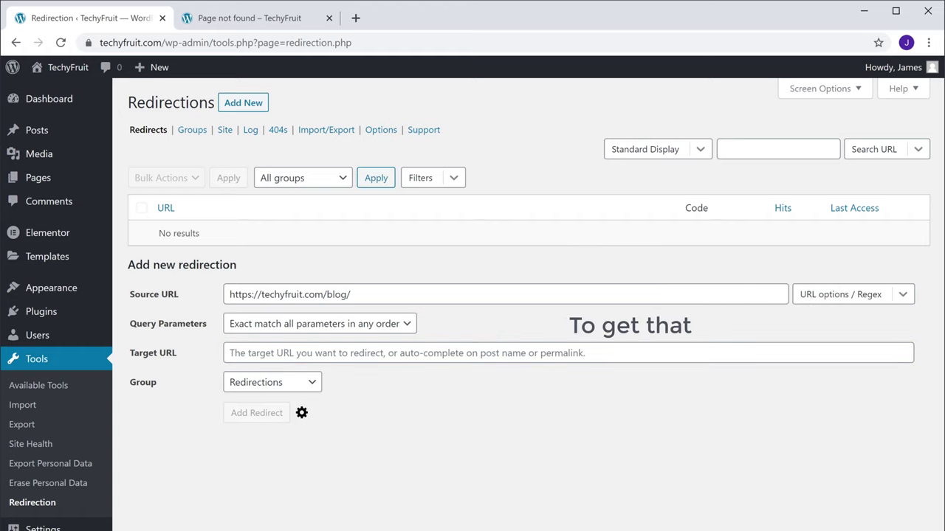
{"action": "key", "text": "alt+Tab"}
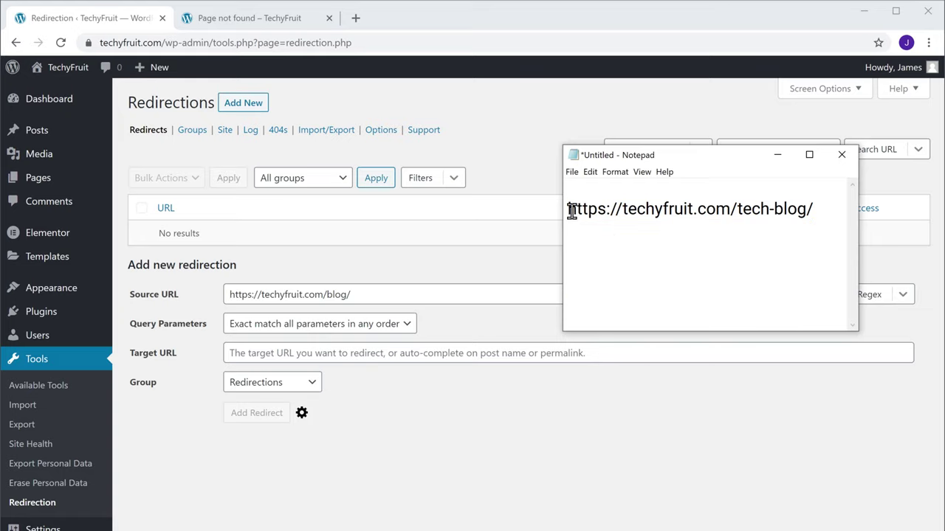
{"action": "left_click_drag", "start_coordinate": [571, 210], "coordinate": [815, 211]}
{"action": "right_click", "coordinate": [821, 214]}
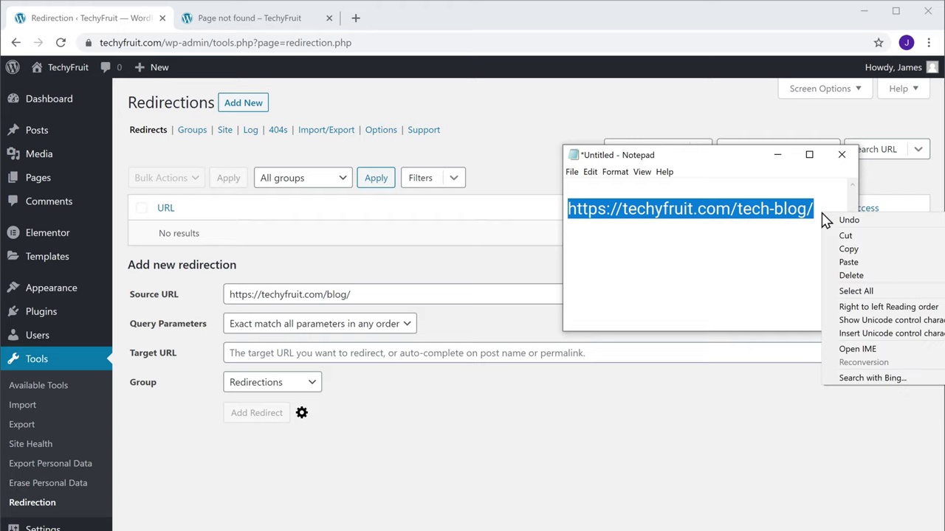
{"action": "left_click", "coordinate": [850, 251]}
{"action": "key", "text": "alt+Tab"}
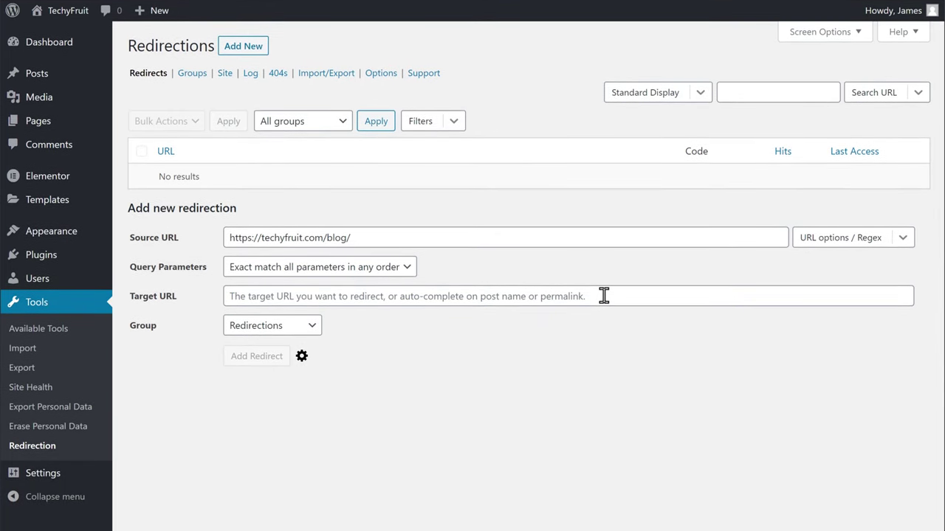
{"action": "right_click", "coordinate": [604, 295]}
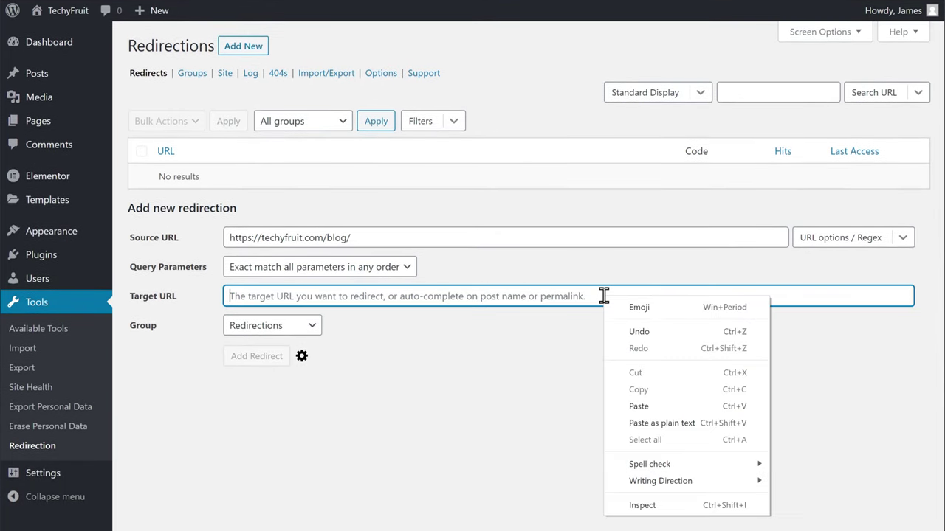
{"action": "left_click", "coordinate": [638, 406]}
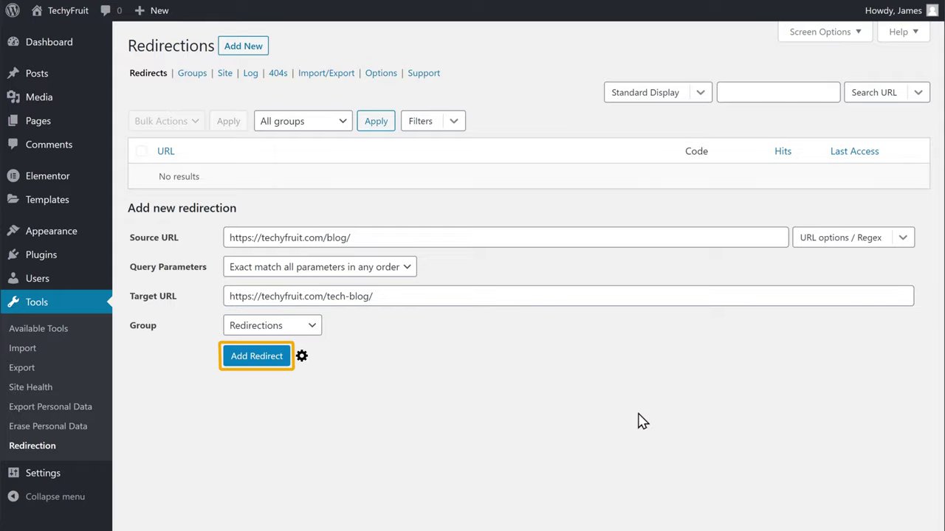
- Add the /blog/ redirect and reload the old address techyfruit.com/blog/ to test it
{"action": "left_click", "coordinate": [250, 361]}
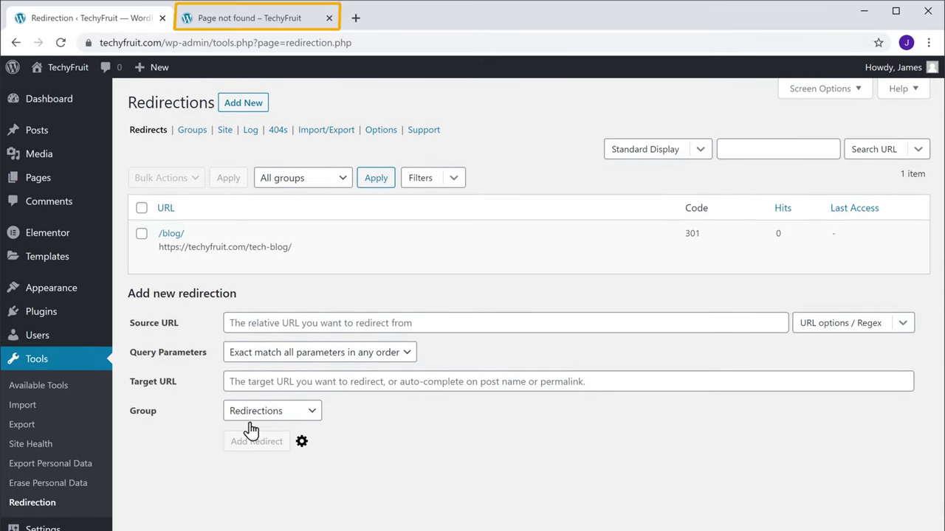
{"action": "left_click", "coordinate": [259, 30]}
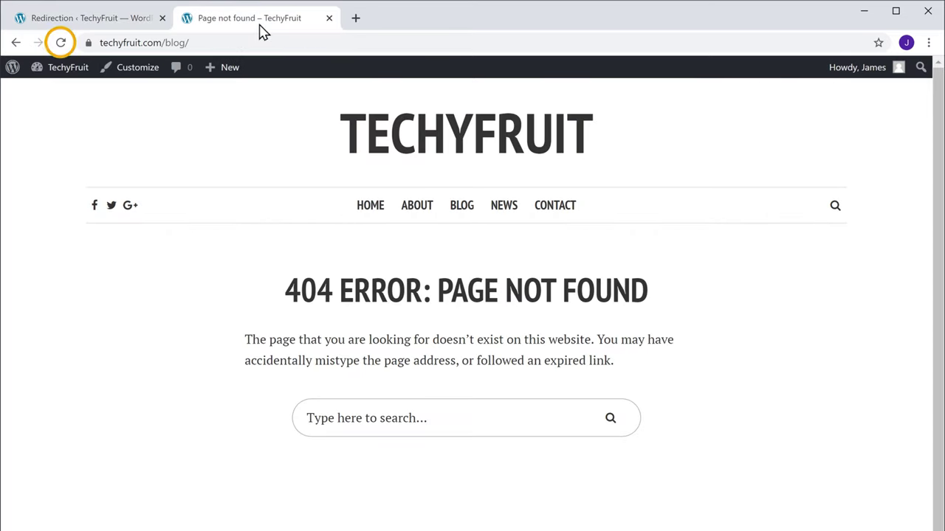
{"action": "left_click", "coordinate": [61, 42]}
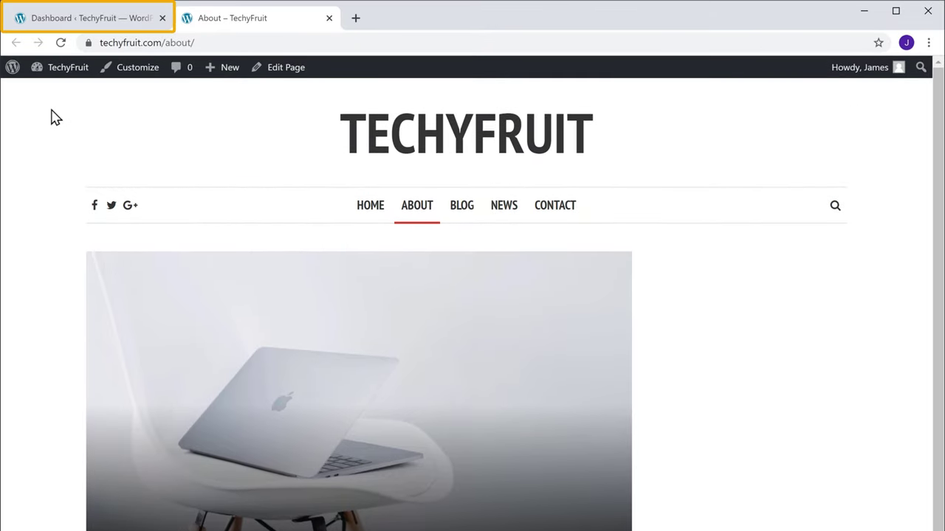
{"action": "left_click", "coordinate": [84, 29]}
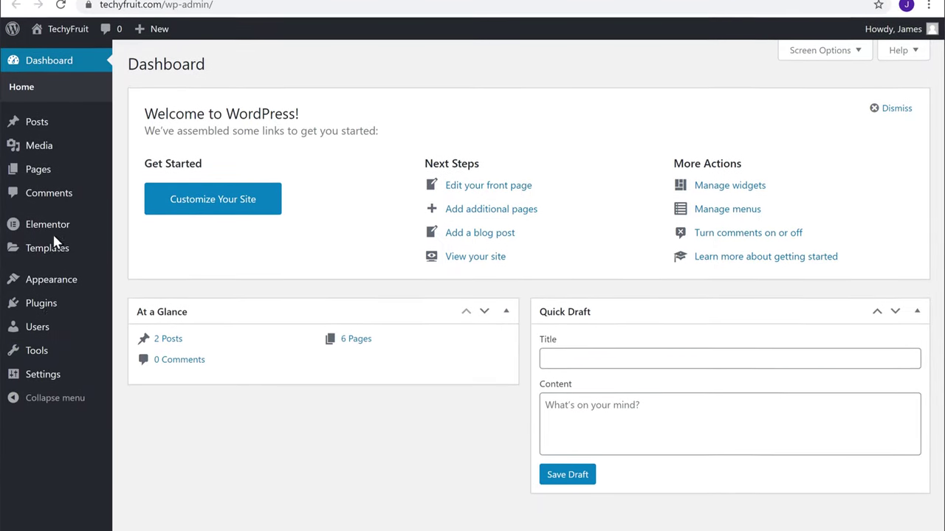
{"action": "mouse_move", "coordinate": [37, 358]}
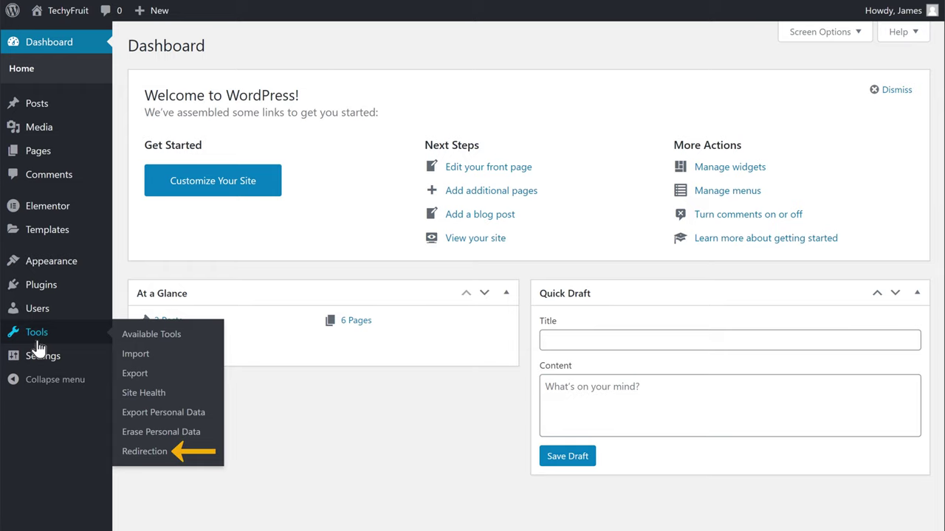
{"action": "left_click", "coordinate": [147, 455]}
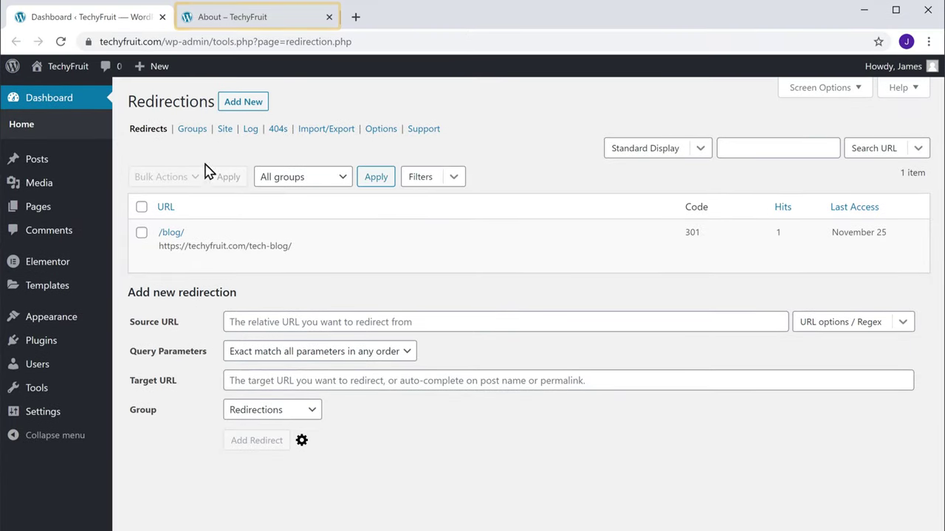
{"action": "left_click", "coordinate": [233, 27]}
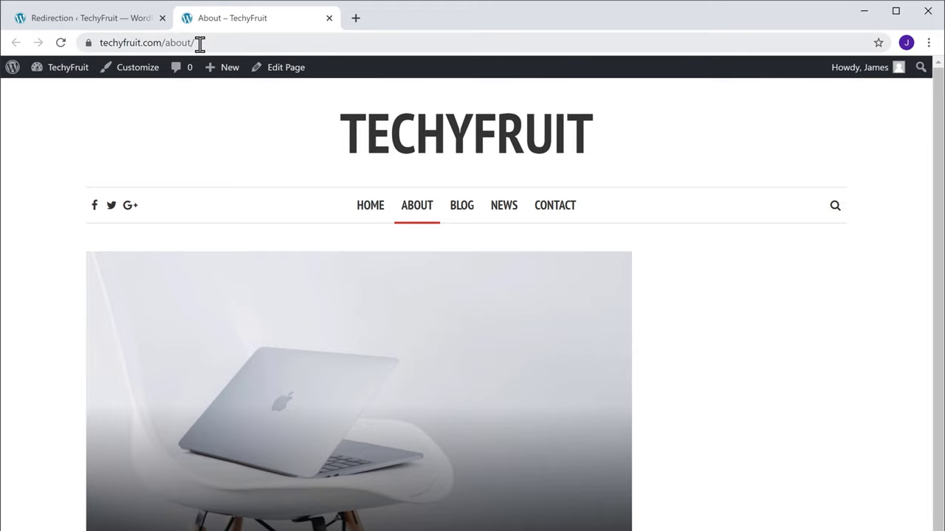
{"action": "right_click", "coordinate": [200, 43]}
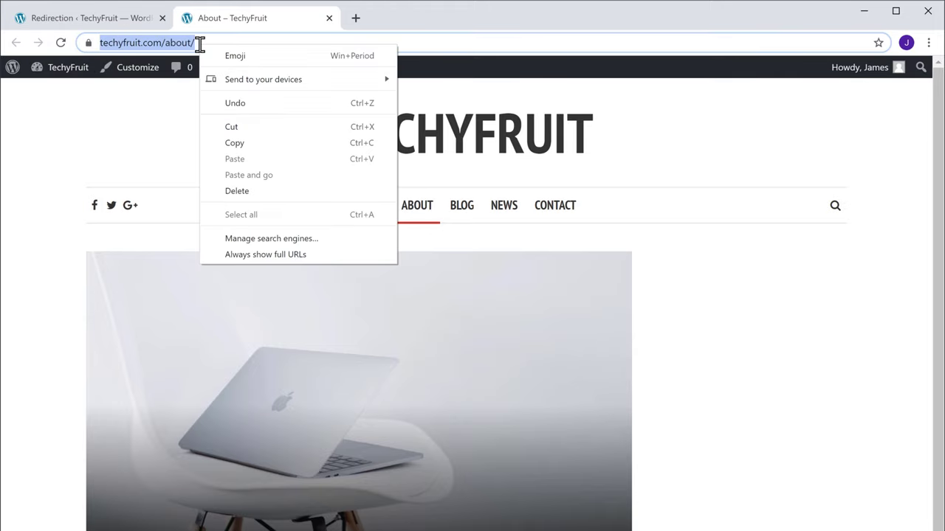
{"action": "left_click", "coordinate": [234, 144]}
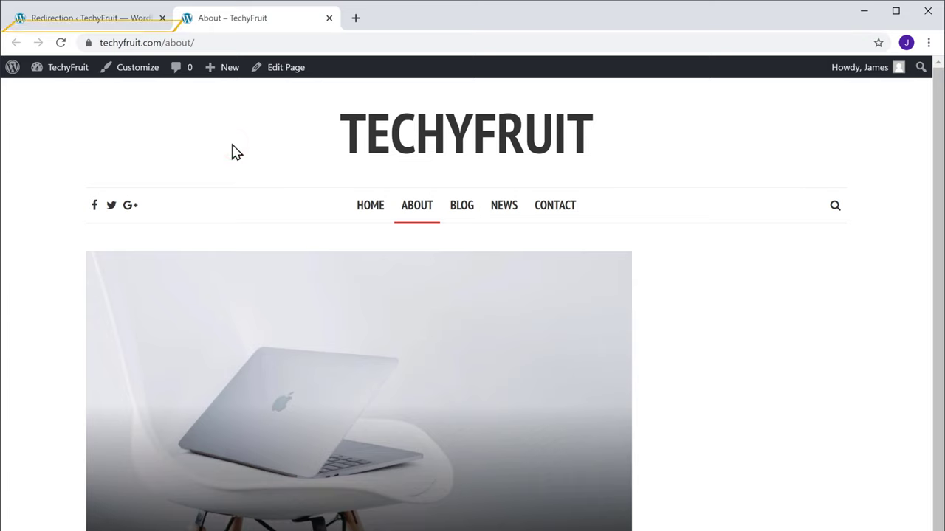
{"action": "left_click", "coordinate": [89, 25]}
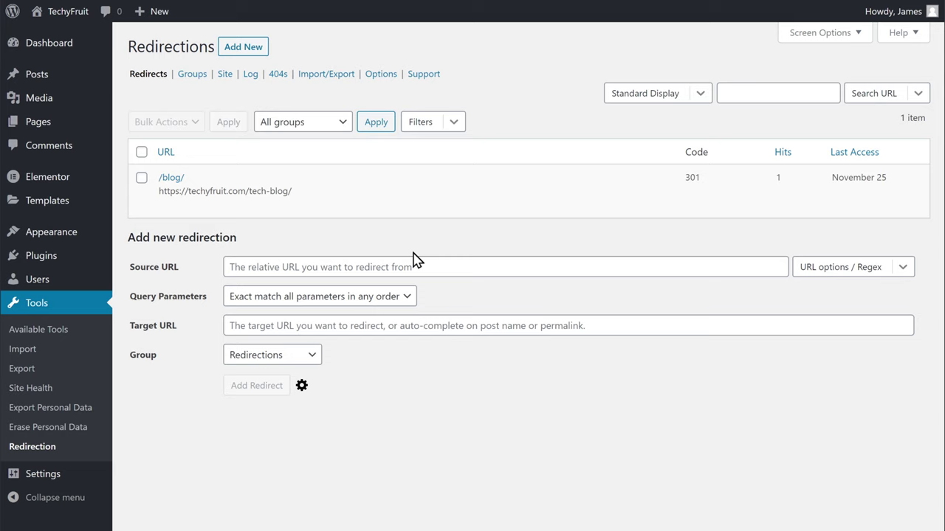
{"action": "right_click", "coordinate": [420, 266]}
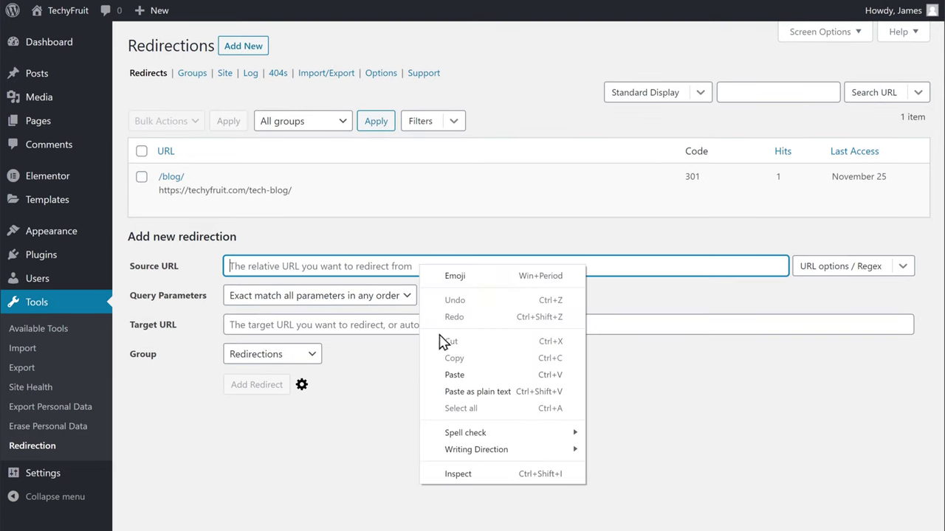
{"action": "left_click", "coordinate": [453, 376]}
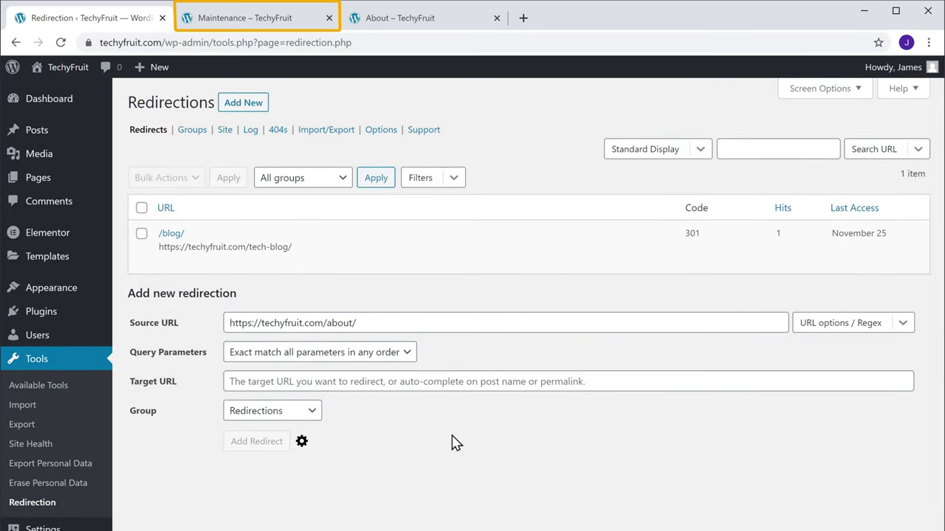
{"action": "left_click", "coordinate": [244, 17]}
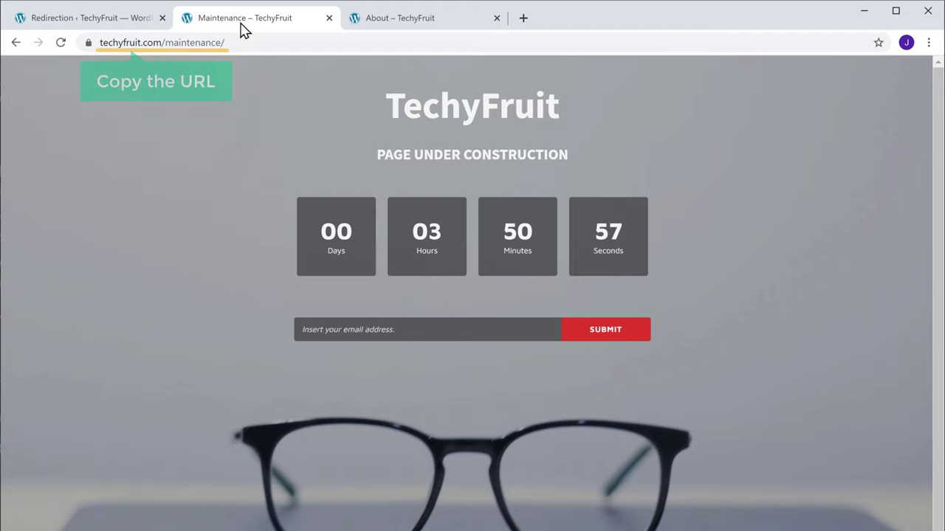
{"action": "right_click", "coordinate": [226, 42]}
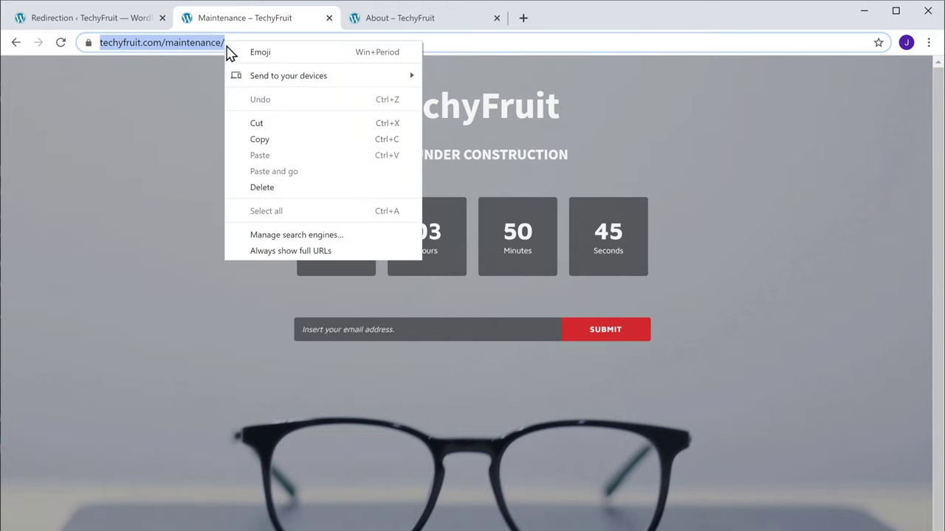
{"action": "left_click", "coordinate": [259, 143]}
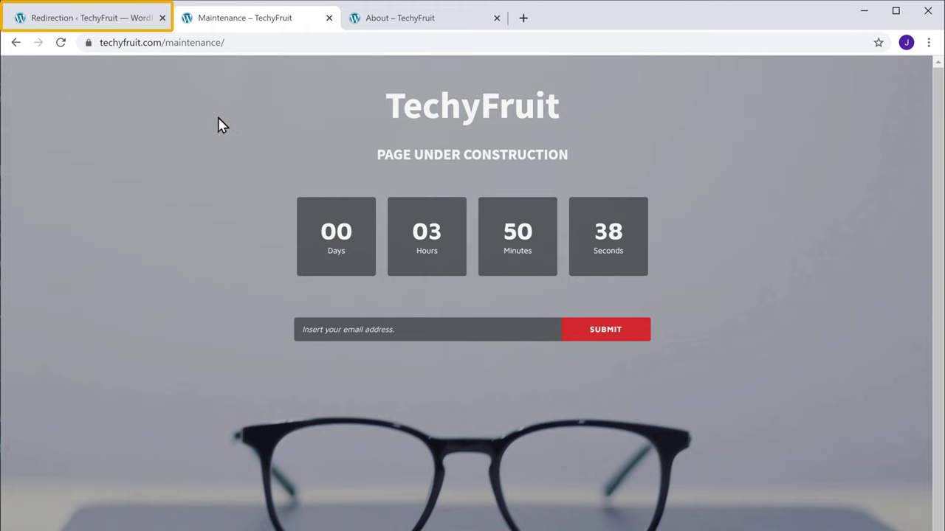
{"action": "left_click", "coordinate": [76, 28]}
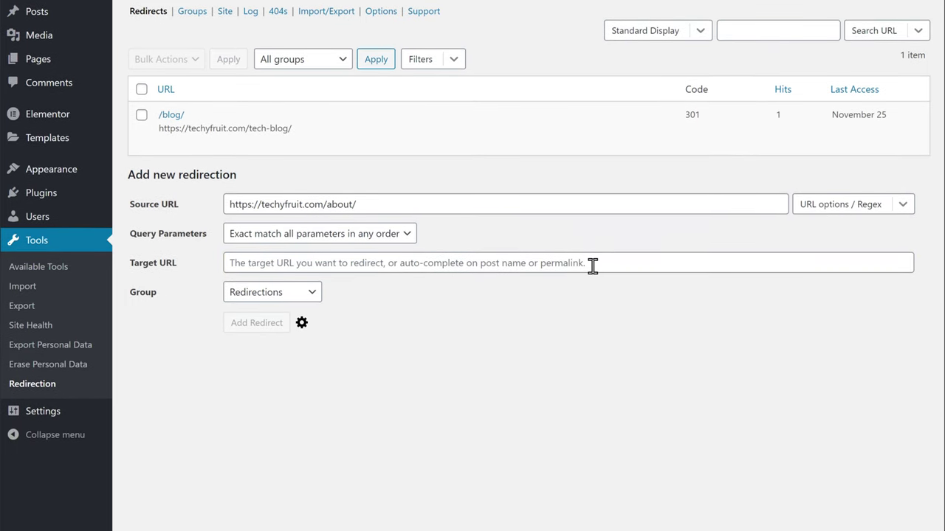
{"action": "right_click", "coordinate": [595, 385]}
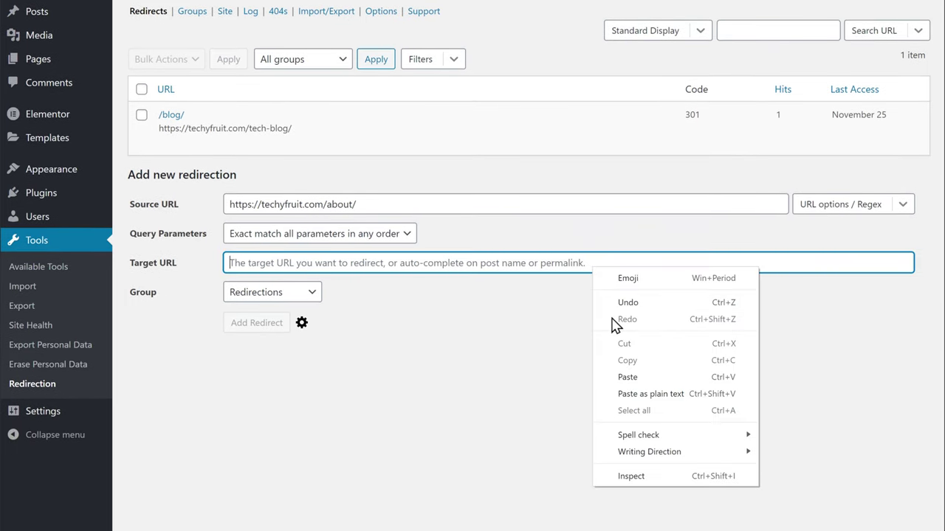
{"action": "left_click", "coordinate": [627, 377]}
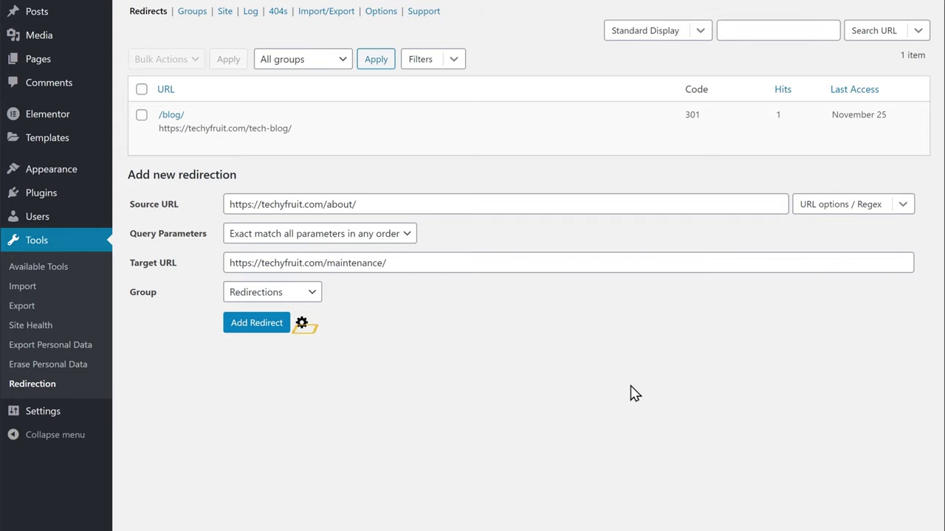
- Add the /about/ redirect with HTTP code 307 - Temporary Redirect and open the site's About page to test it
{"action": "left_click", "coordinate": [301, 322]}
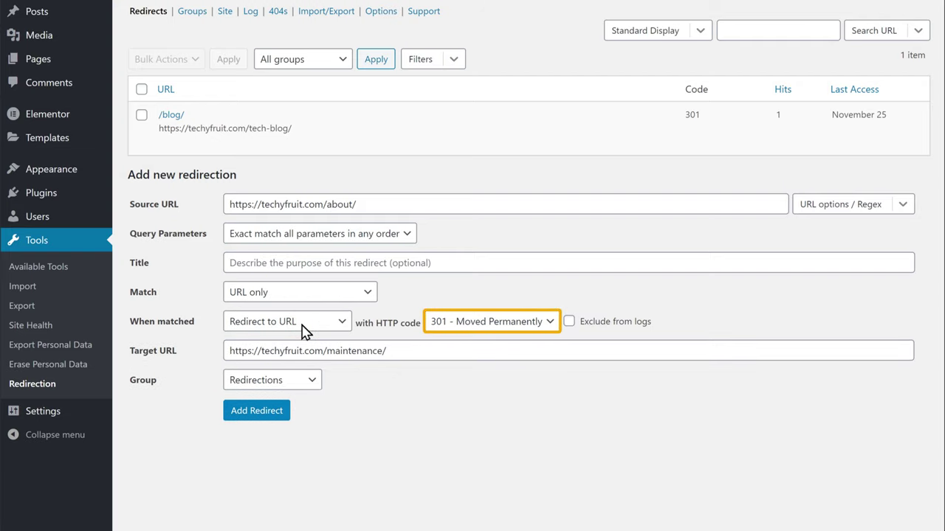
{"action": "left_click", "coordinate": [550, 327]}
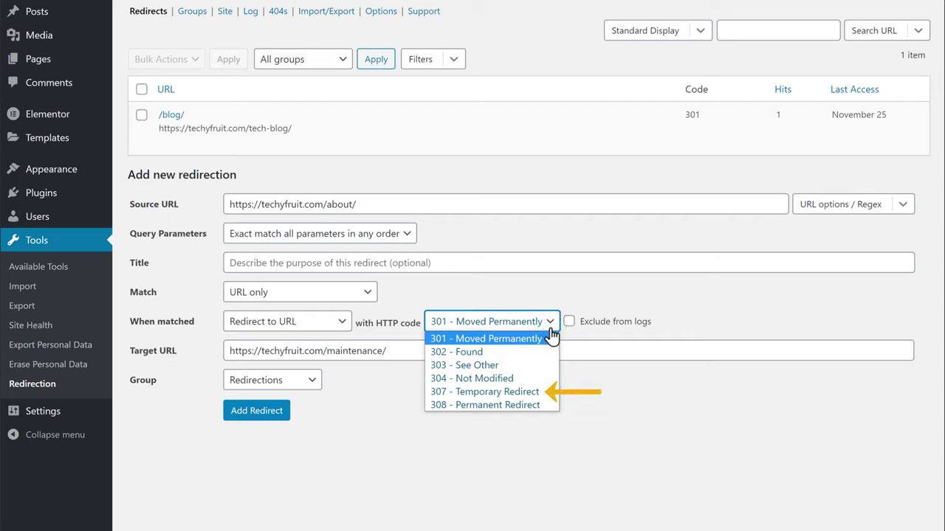
{"action": "left_click", "coordinate": [496, 392]}
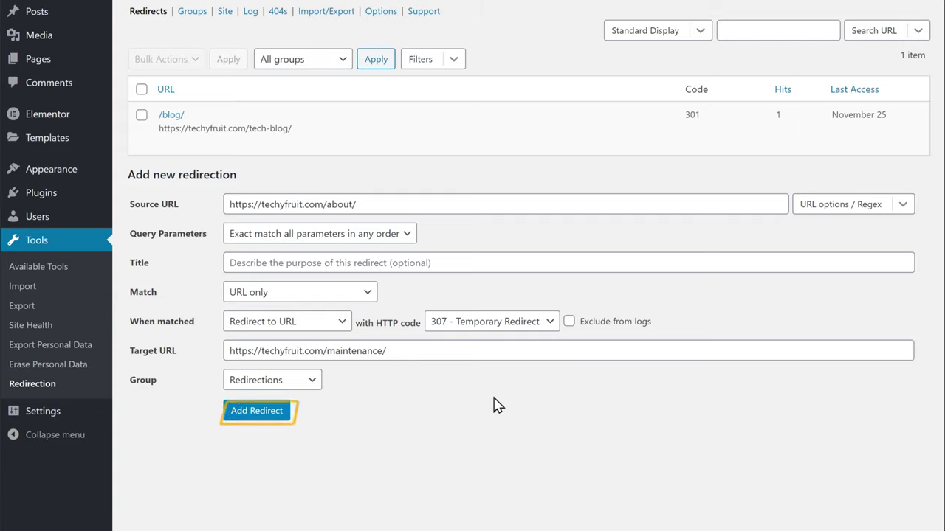
{"action": "left_click", "coordinate": [254, 418]}
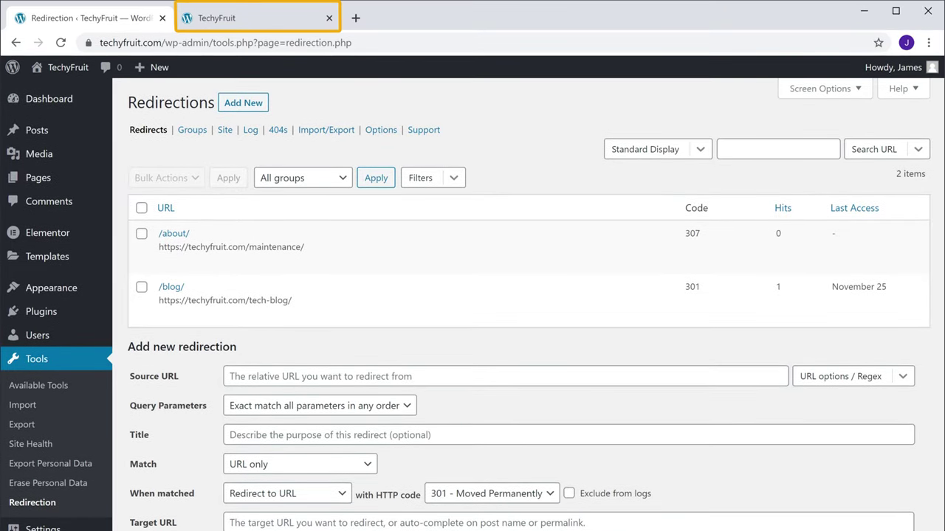
{"action": "left_click", "coordinate": [250, 28]}
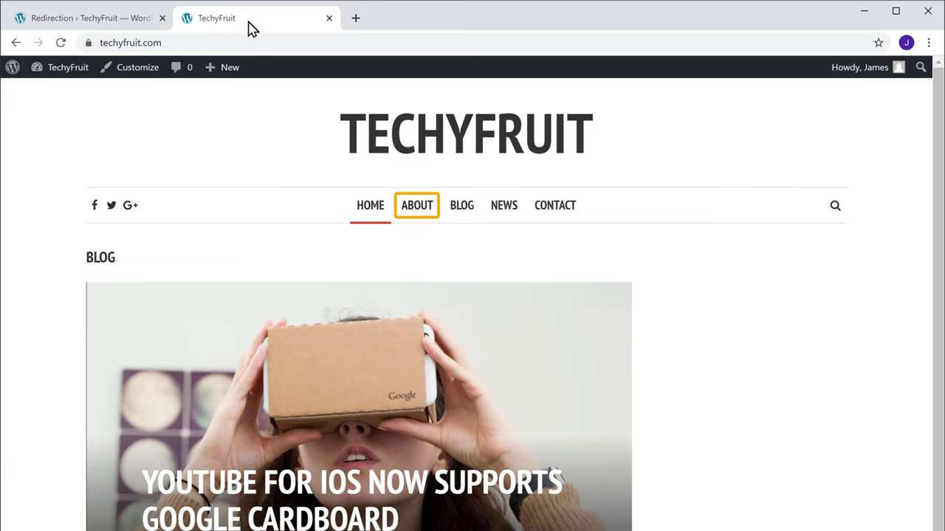
{"action": "left_click", "coordinate": [418, 215]}
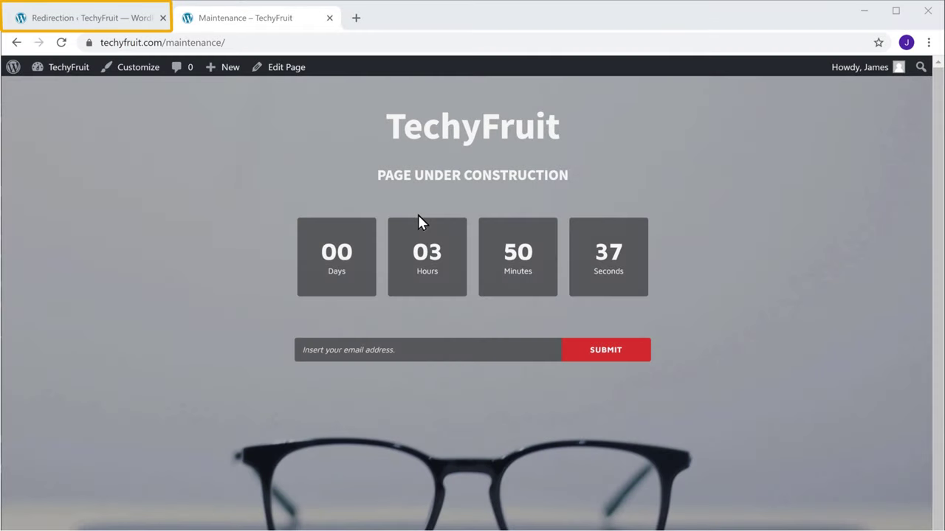
- Disable the /about/ redirect and open the site's About page from the home page to check it
{"action": "left_click", "coordinate": [75, 28]}
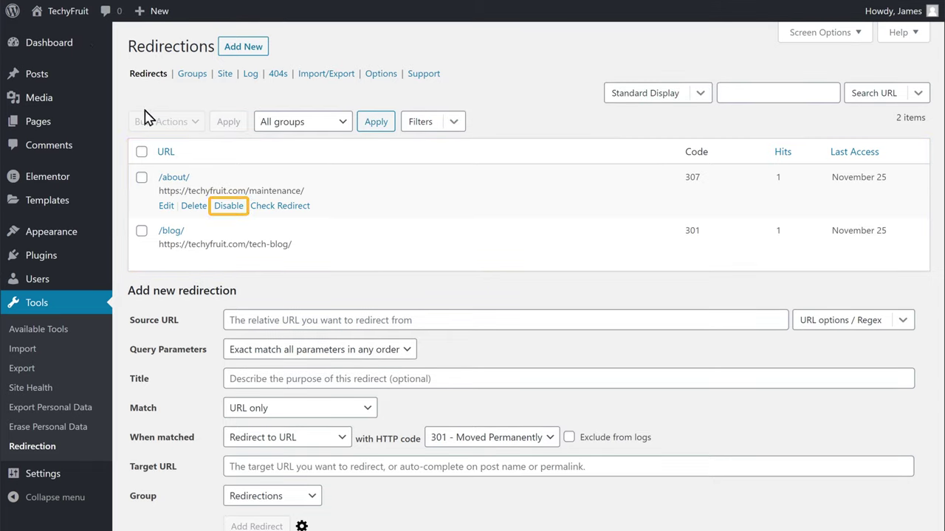
{"action": "left_click", "coordinate": [228, 210]}
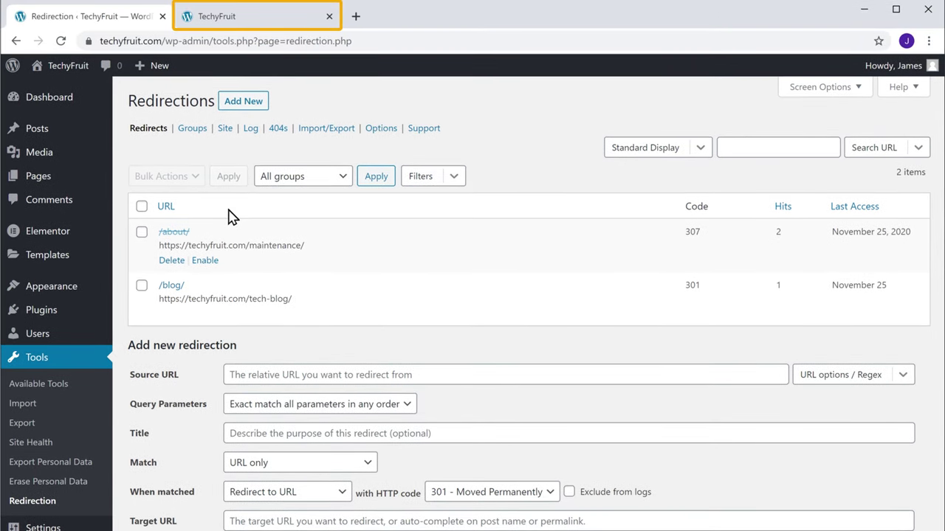
{"action": "left_click", "coordinate": [252, 24]}
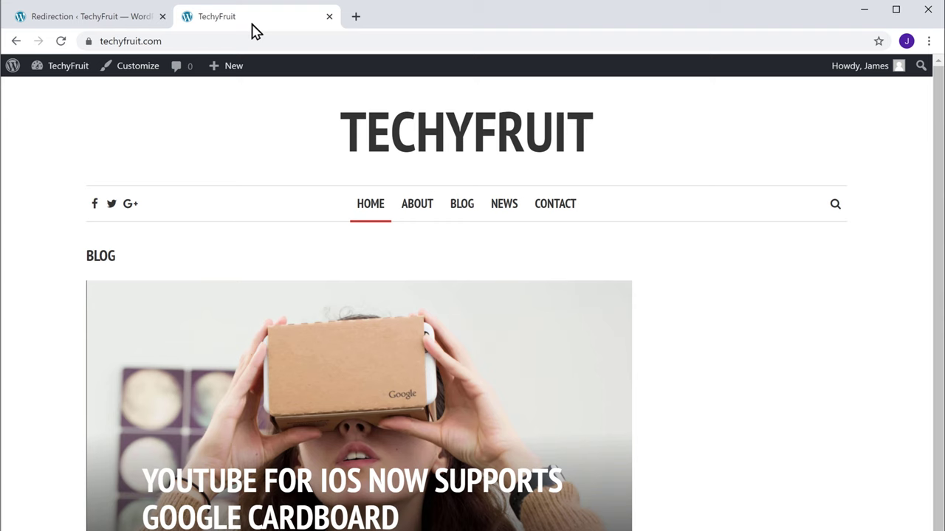
{"action": "left_click", "coordinate": [418, 215]}
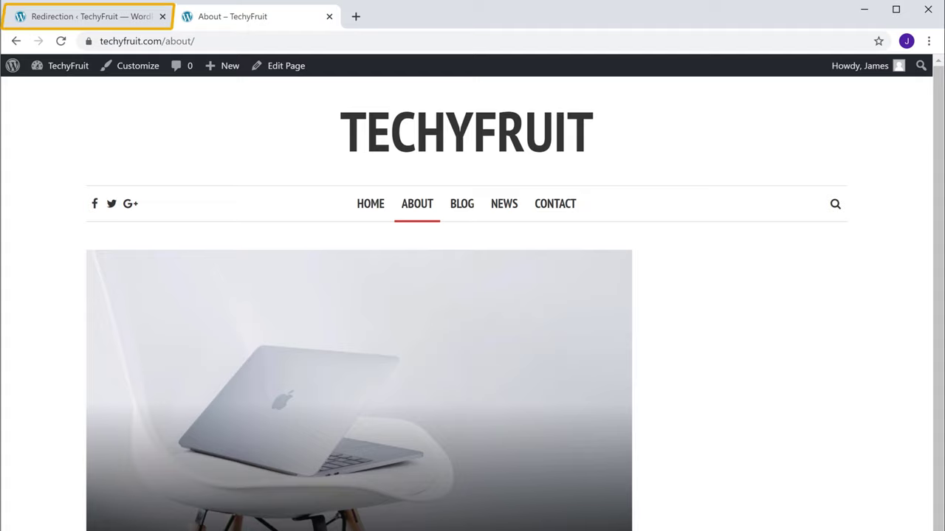
- Relocate the entire site to the domain totaltechi.com in the Redirection plugin's Site settings and save the change
{"action": "left_click", "coordinate": [79, 23]}
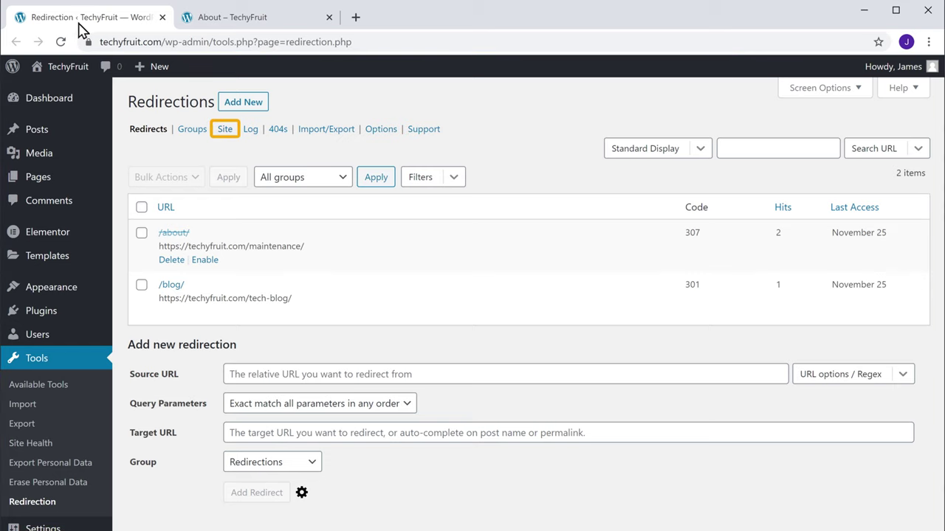
{"action": "left_click", "coordinate": [224, 133]}
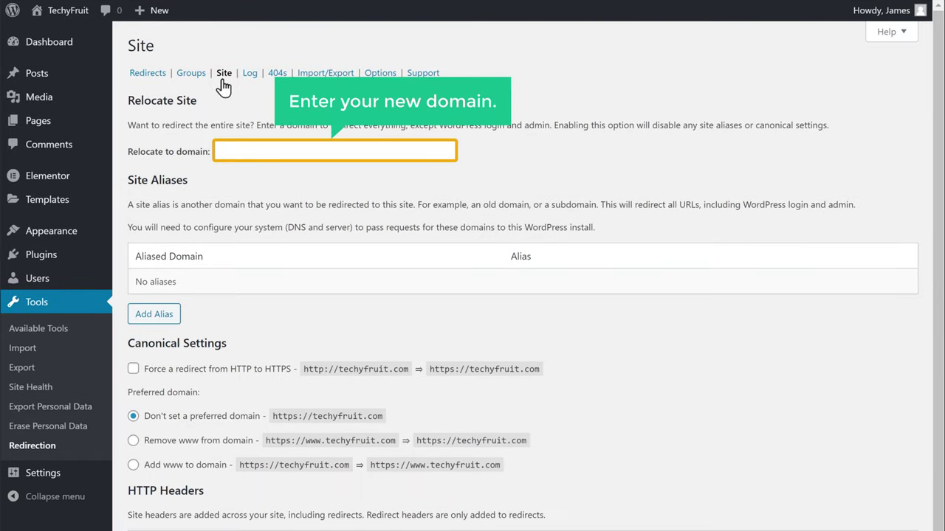
{"action": "left_click", "coordinate": [270, 149]}
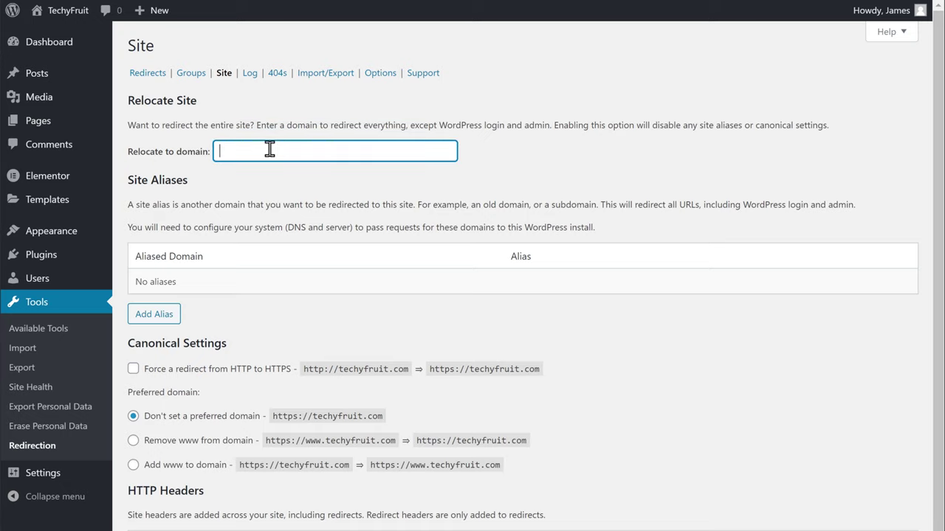
{"action": "type", "text": "totaltechi.com"}
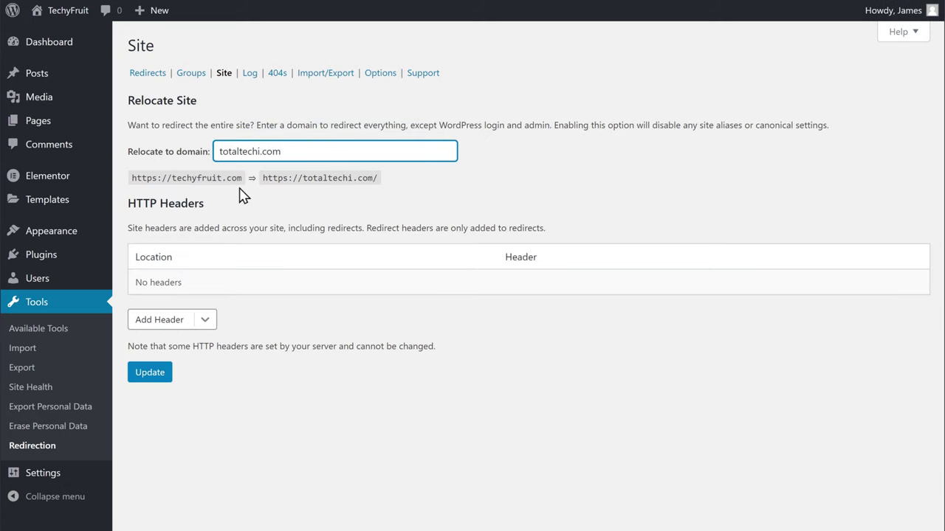
{"action": "left_click", "coordinate": [243, 195]}
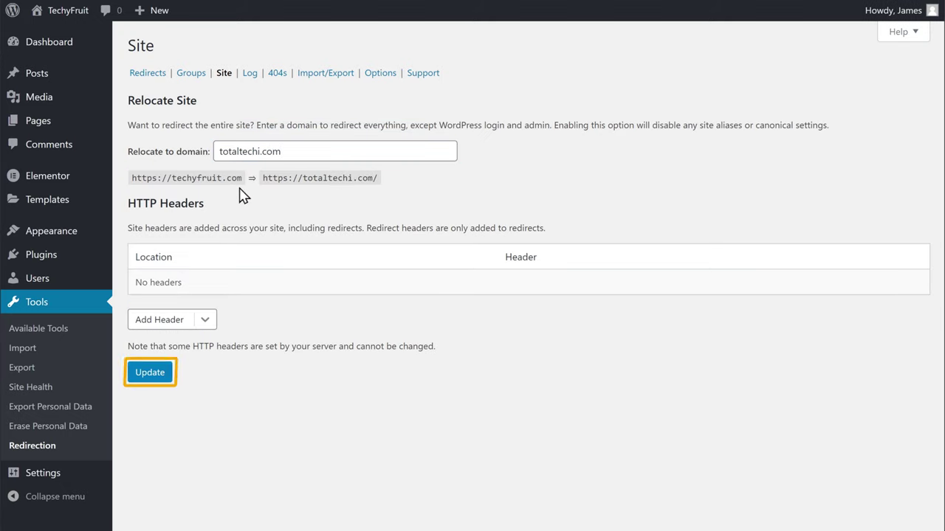
{"action": "left_click", "coordinate": [147, 378]}
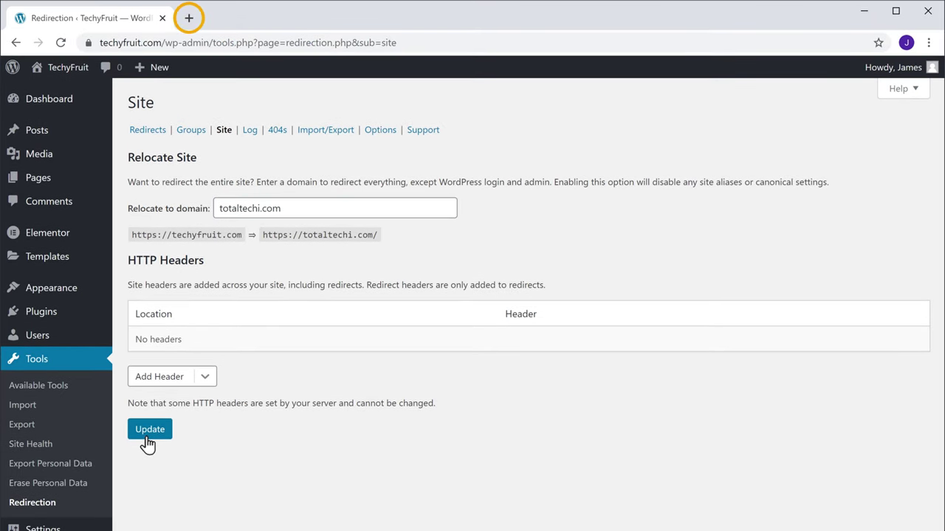
- Test the old domain by entering techyfruit.com in a new browser tab and opening the site's Blog result from the Google listing
{"action": "left_click", "coordinate": [189, 18]}
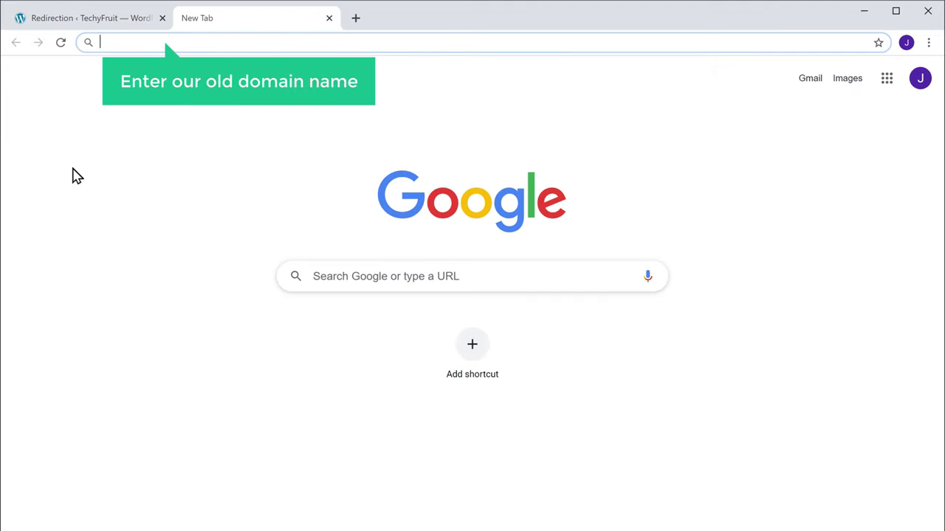
{"action": "type", "text": "t"}
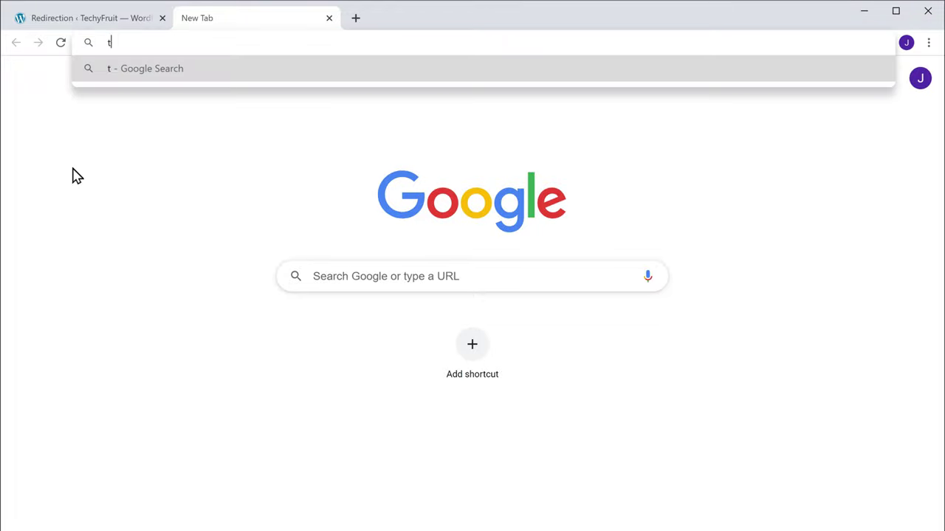
{"action": "type", "text": "echyfruit.com"}
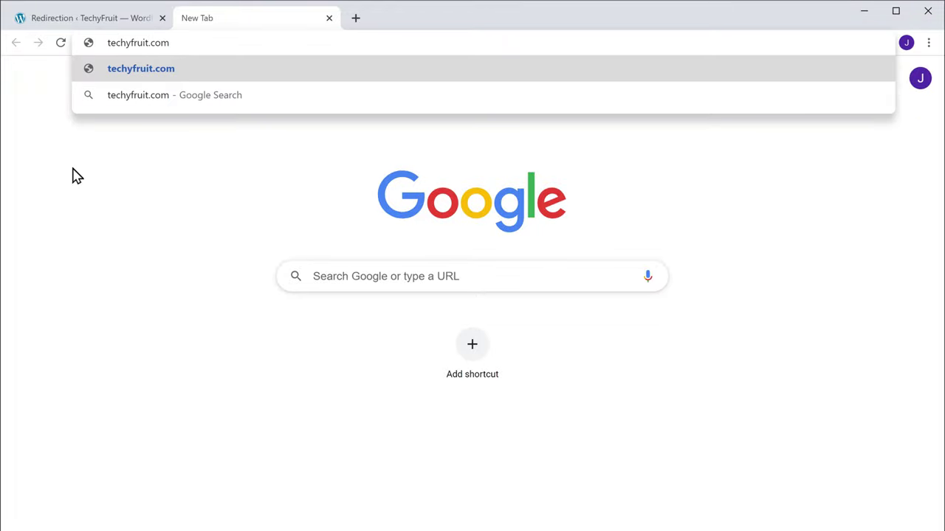
{"action": "key", "text": "Return"}
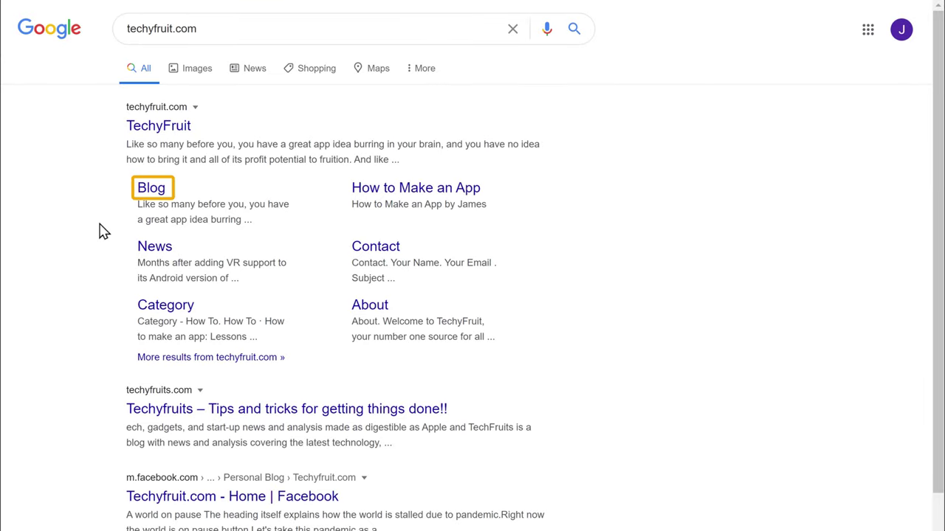
{"action": "left_click", "coordinate": [149, 193]}
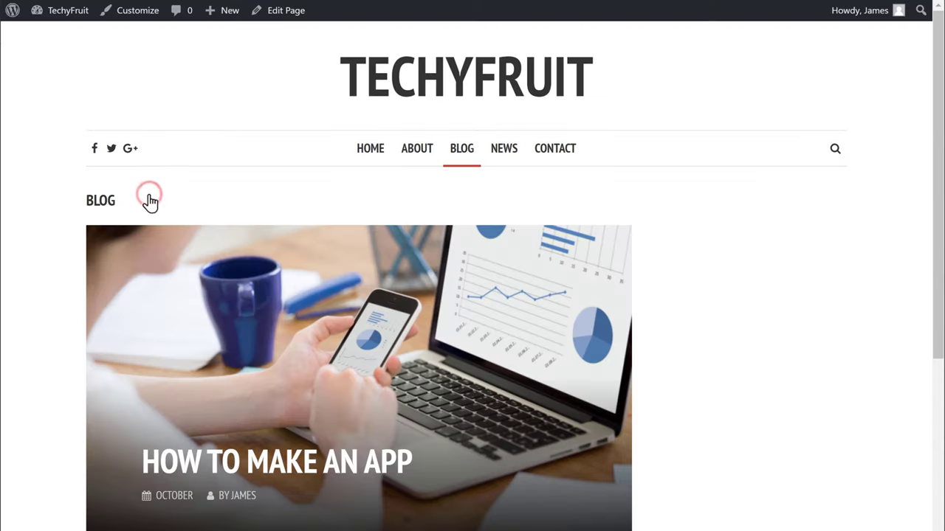